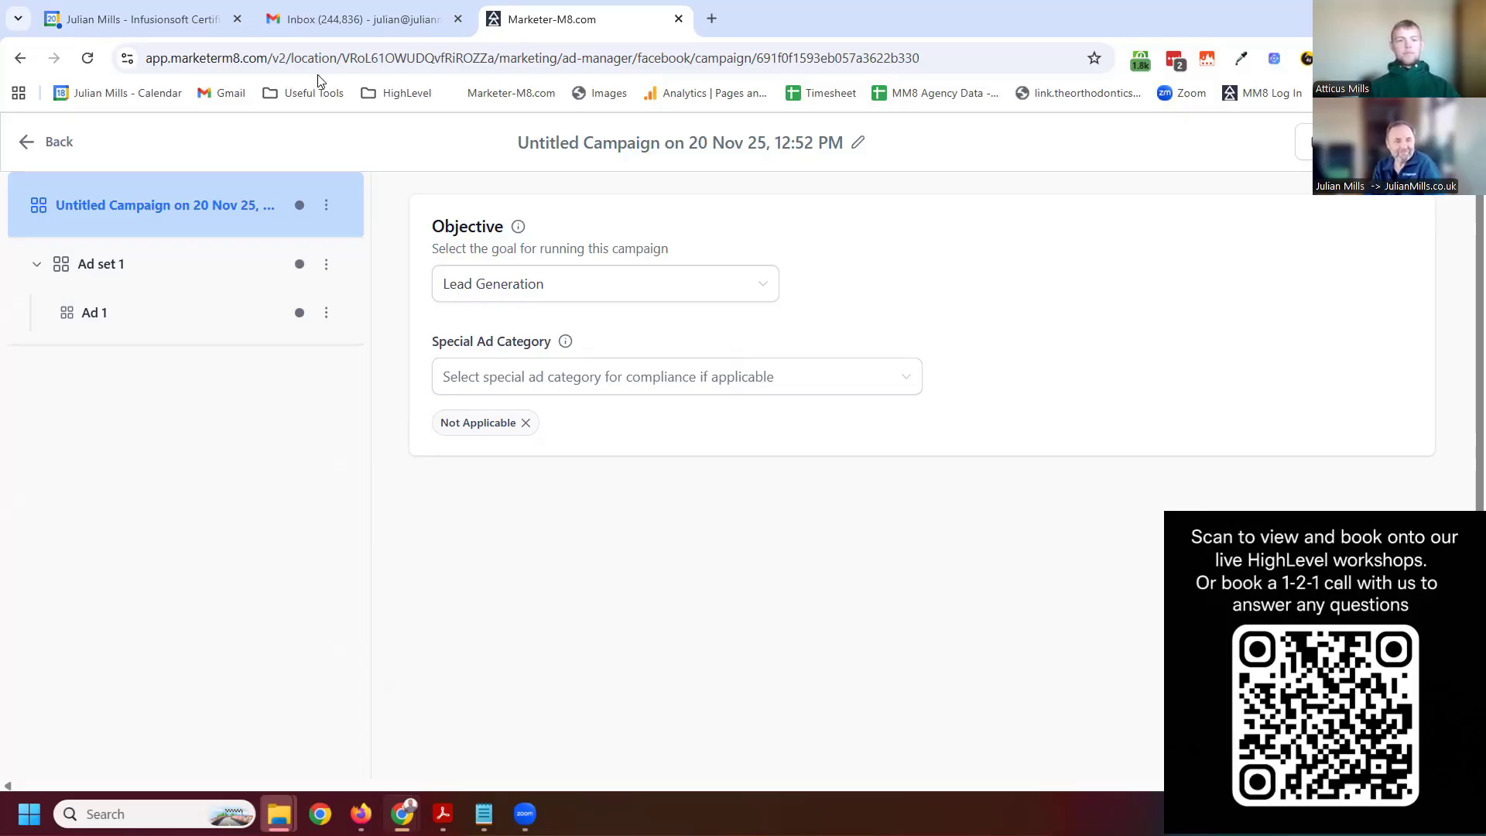
# Return to the Ad Manager campaign list and filter it to Meta campaigns only, excluding Google and LinkedIn
pyautogui.click(44, 153)
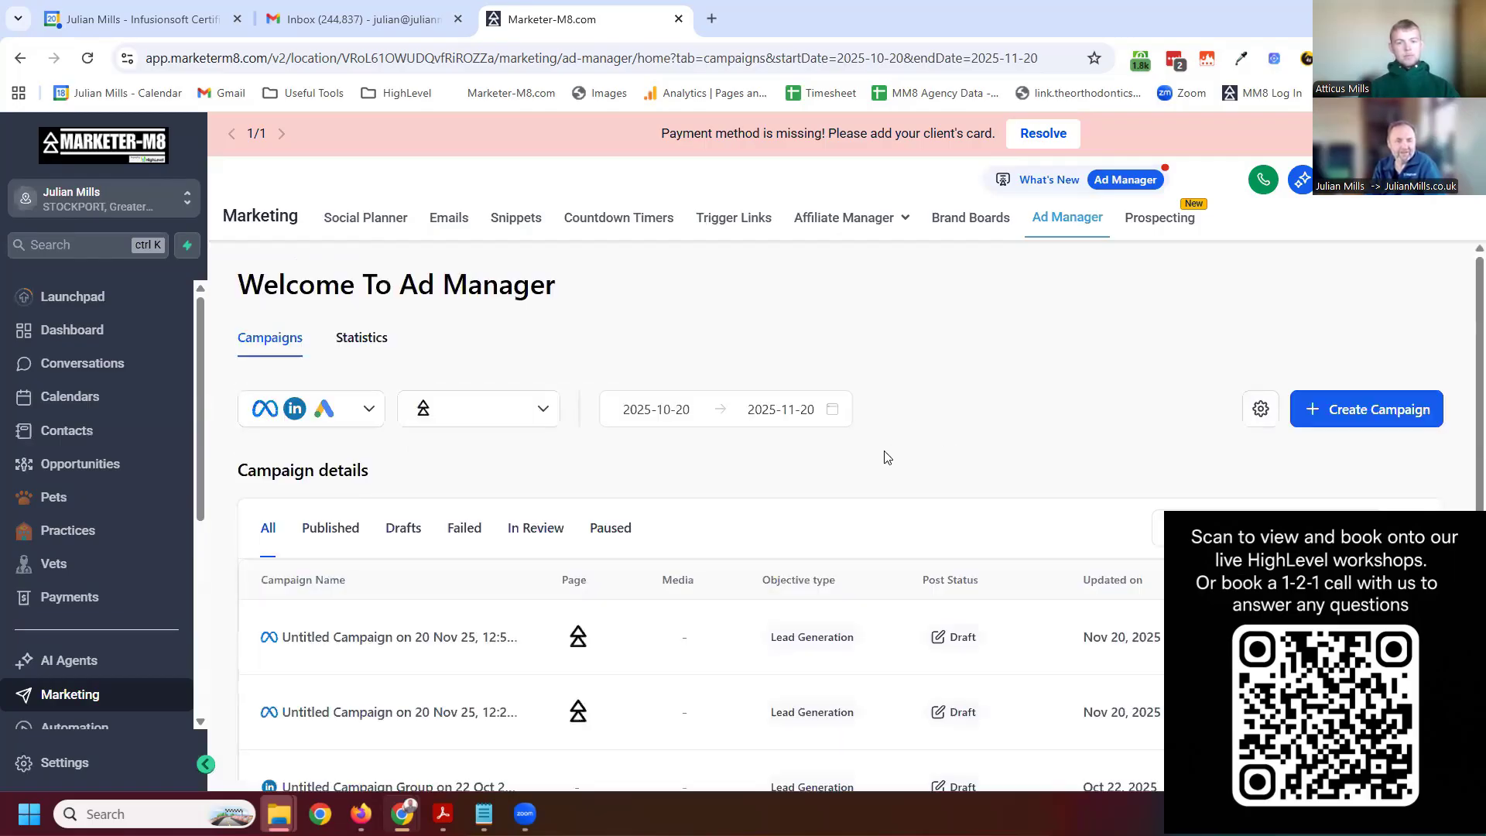
pyautogui.scroll(-2, 724, 486)
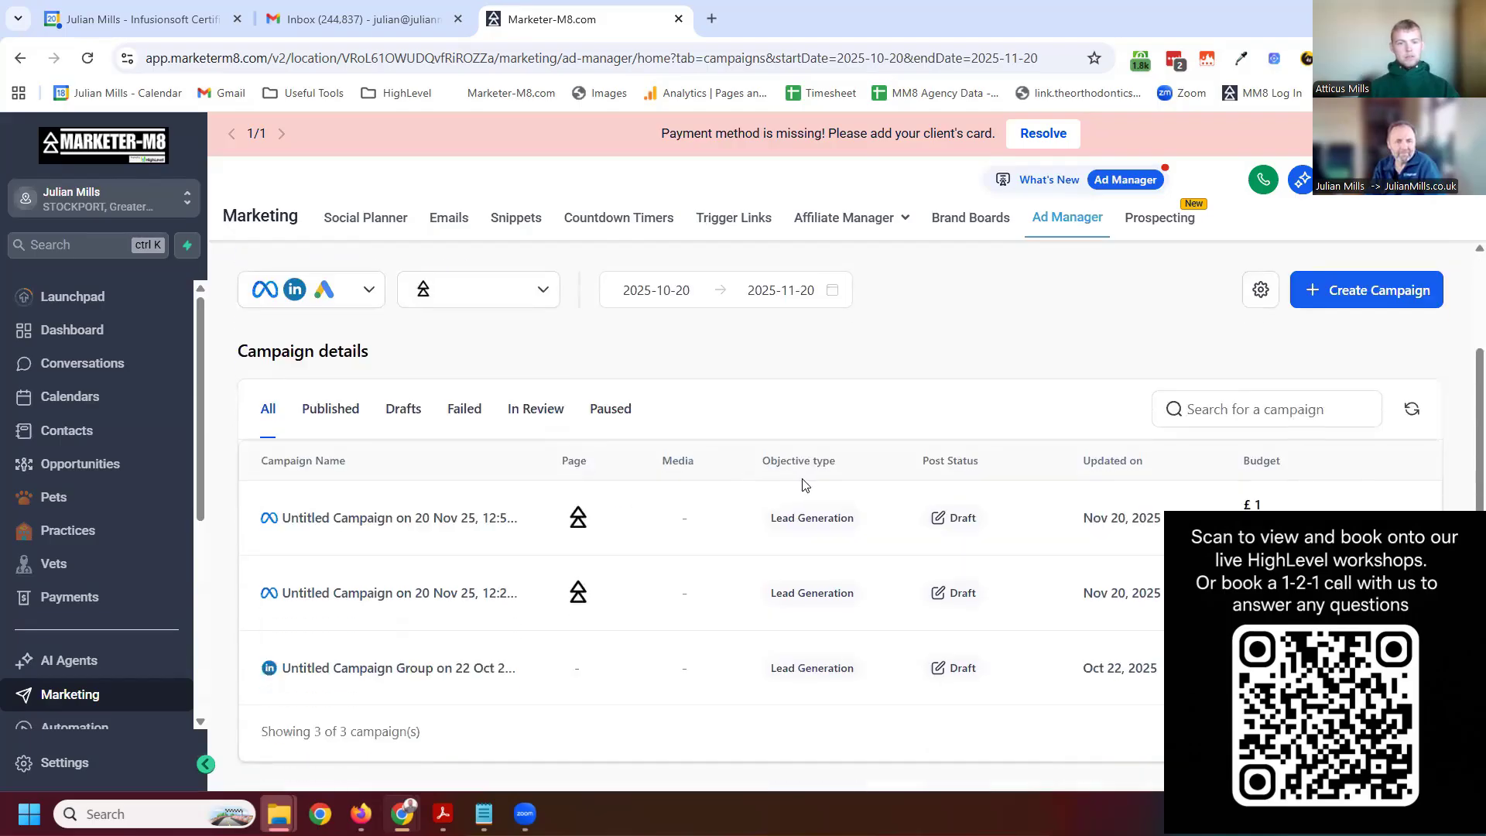
pyautogui.click(372, 294)
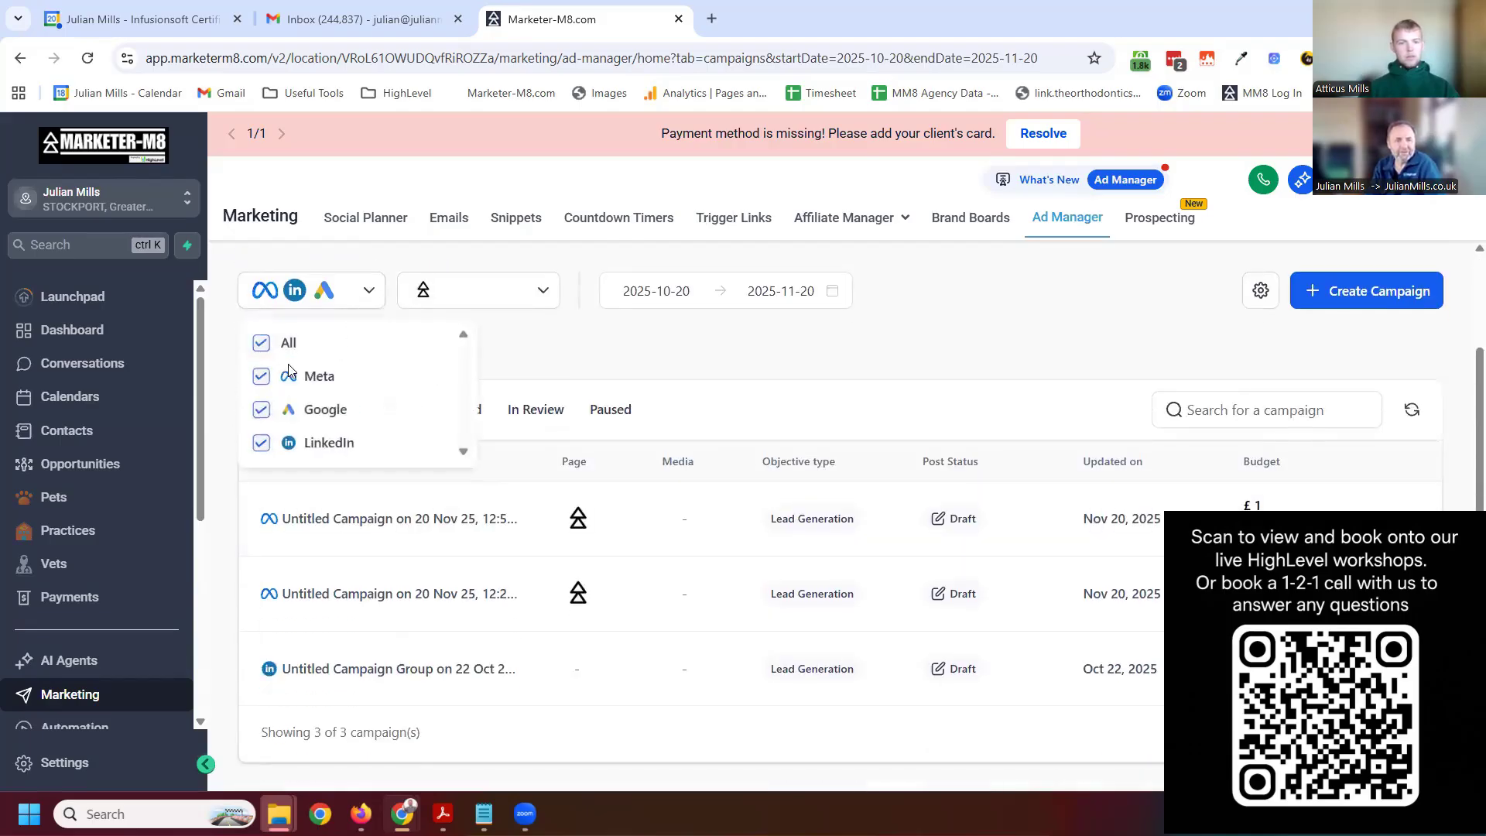
pyautogui.click(262, 410)
pyautogui.click(262, 442)
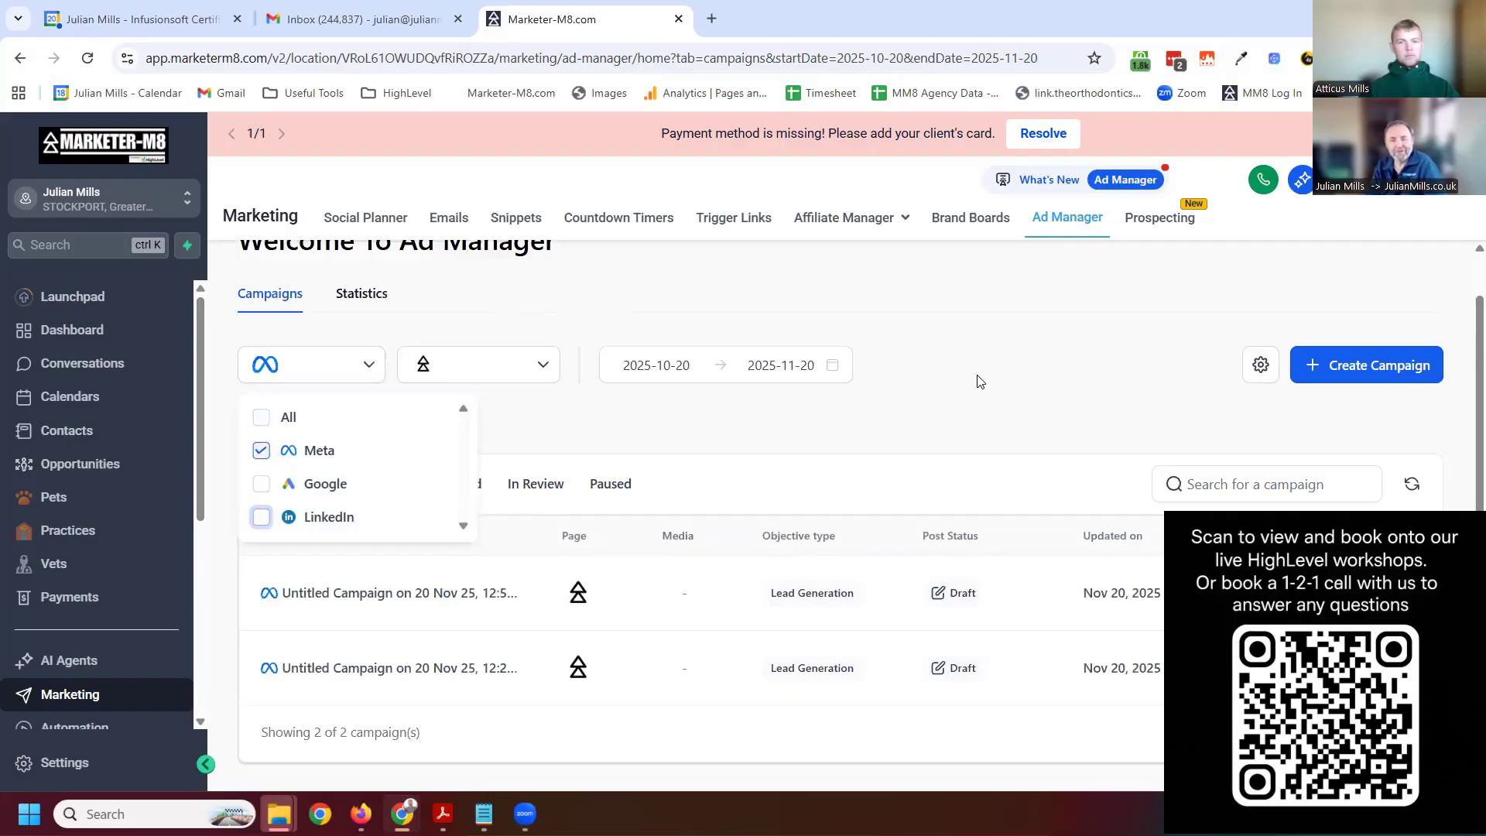
pyautogui.click(977, 381)
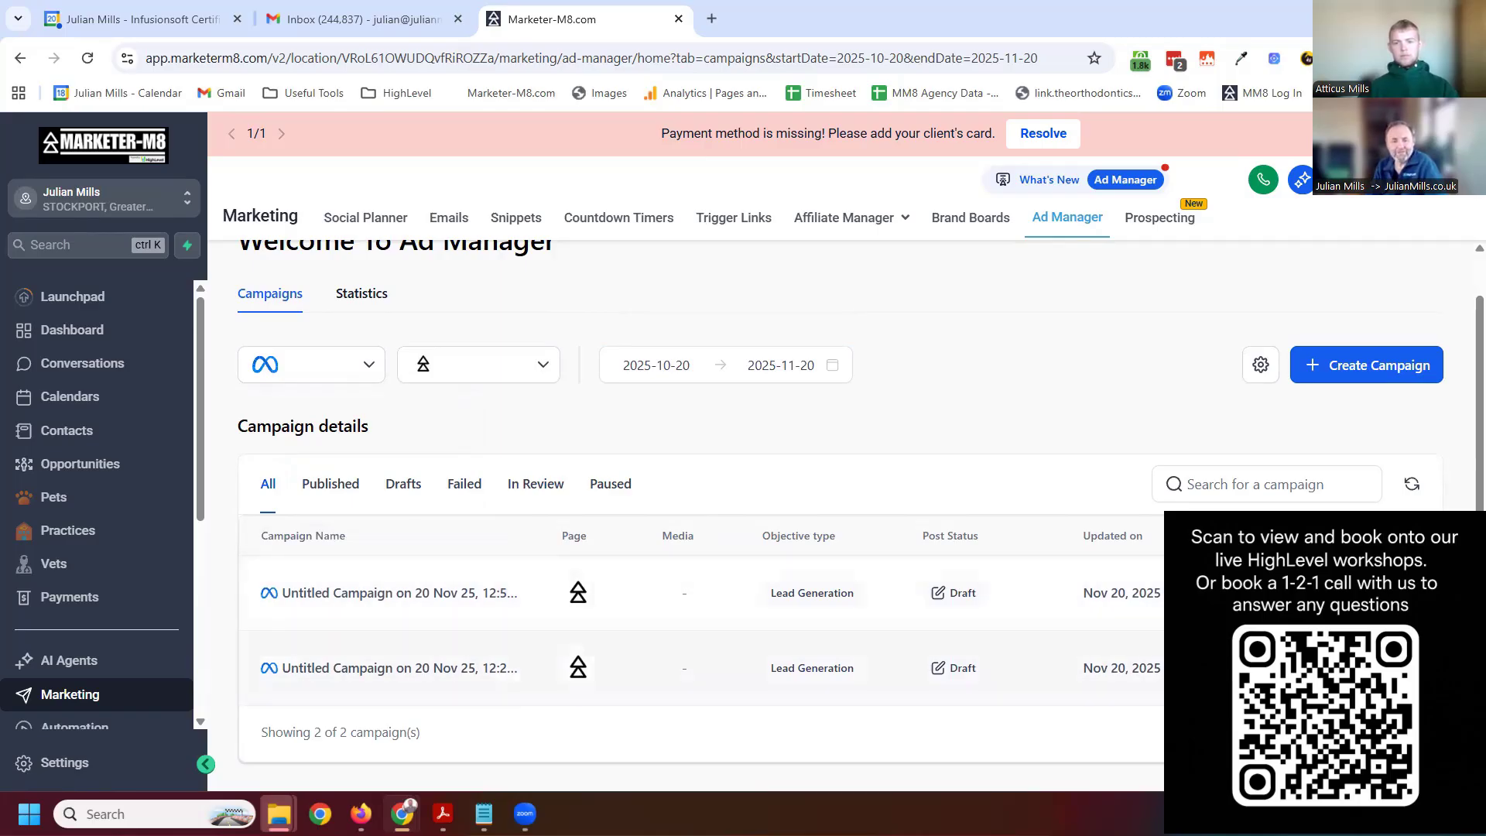
# Open the draft Meta campaign created on 20 Nov 25 at 12:52 PM and rename it "Bathroom taps"
pyautogui.click(1424, 593)
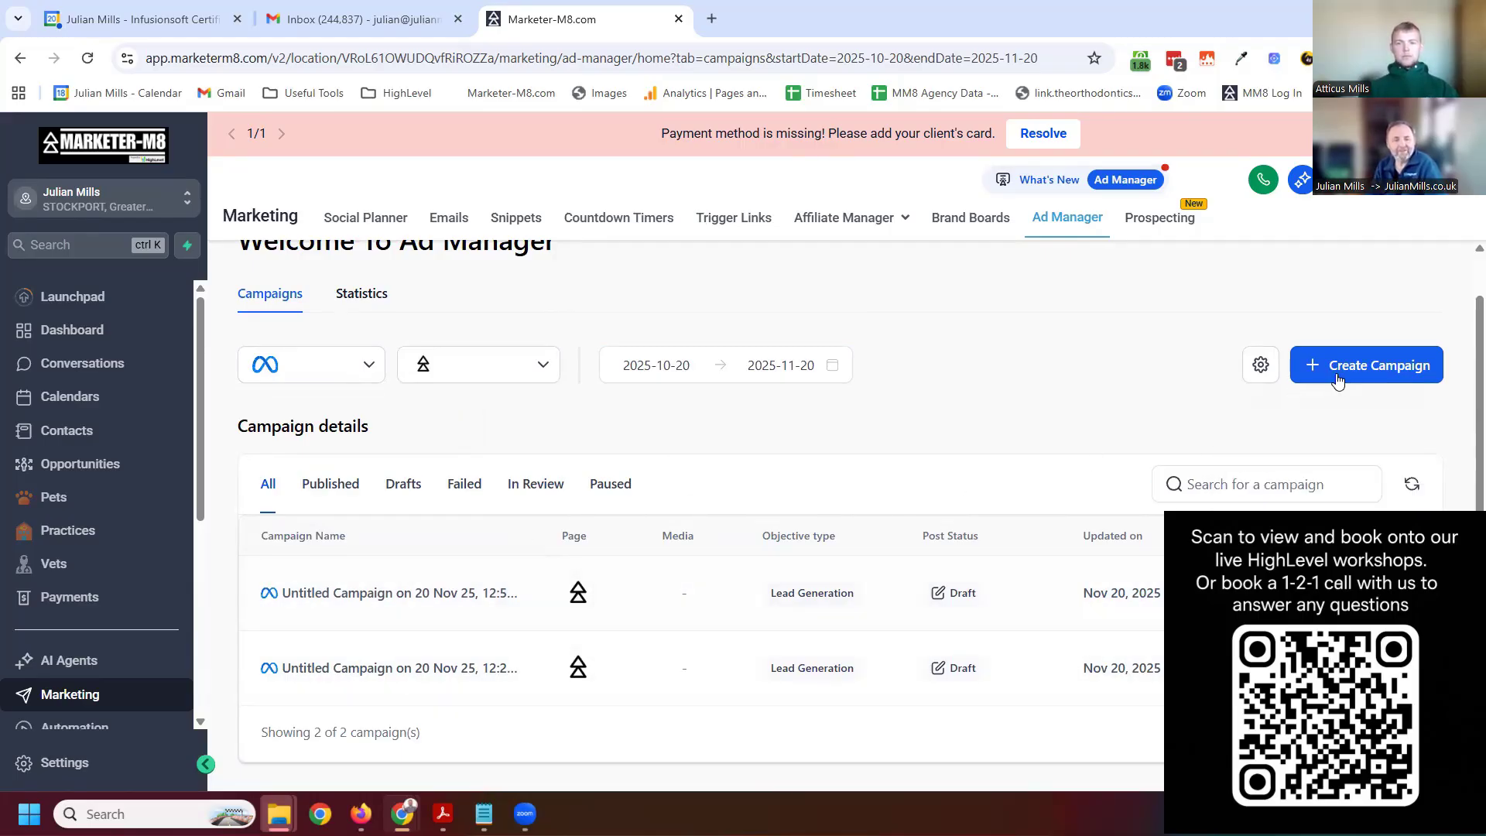
pyautogui.click(445, 598)
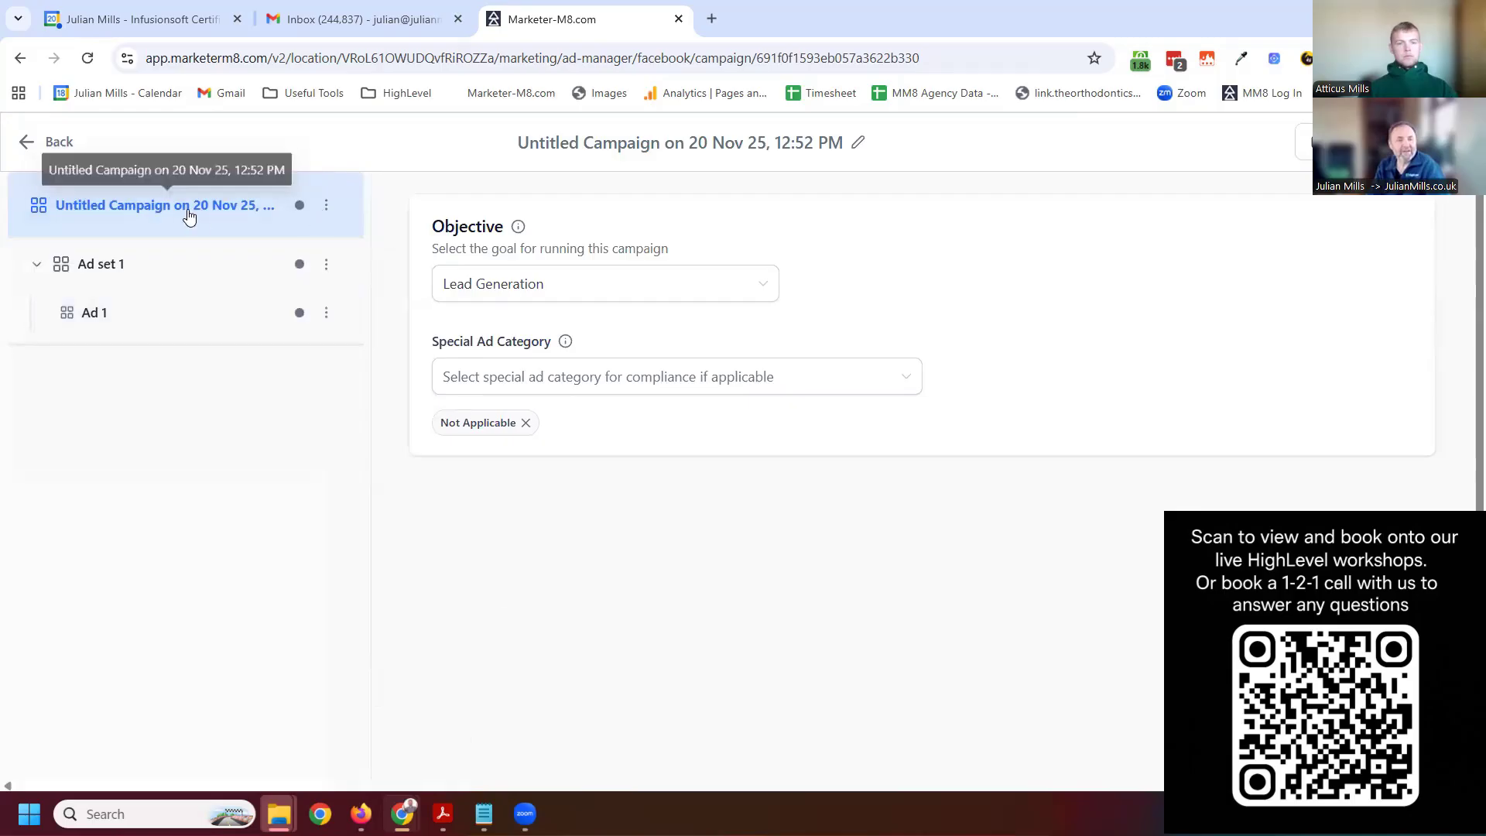
pyautogui.click(326, 206)
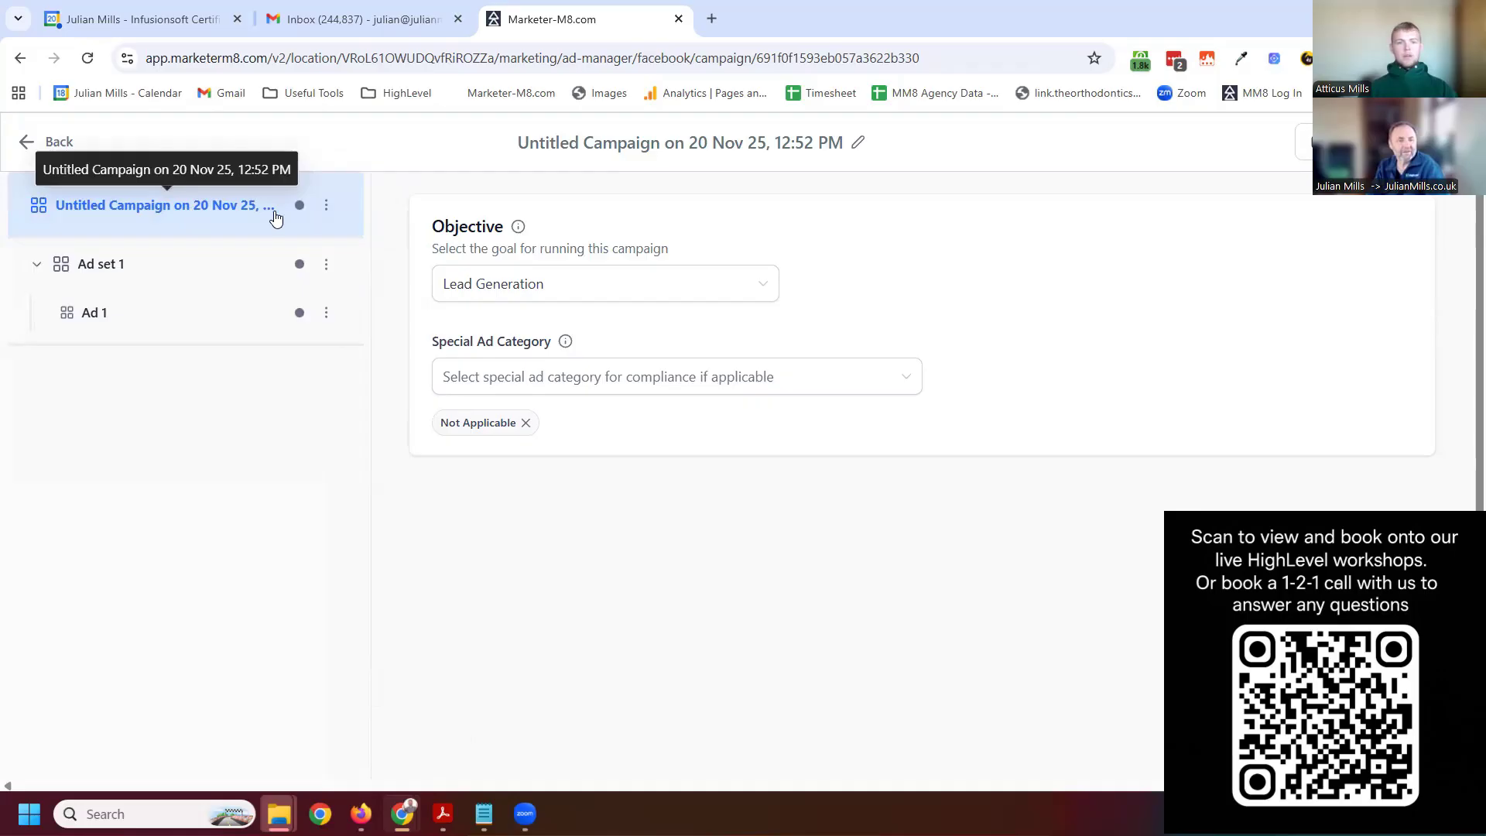
pyautogui.click(320, 206)
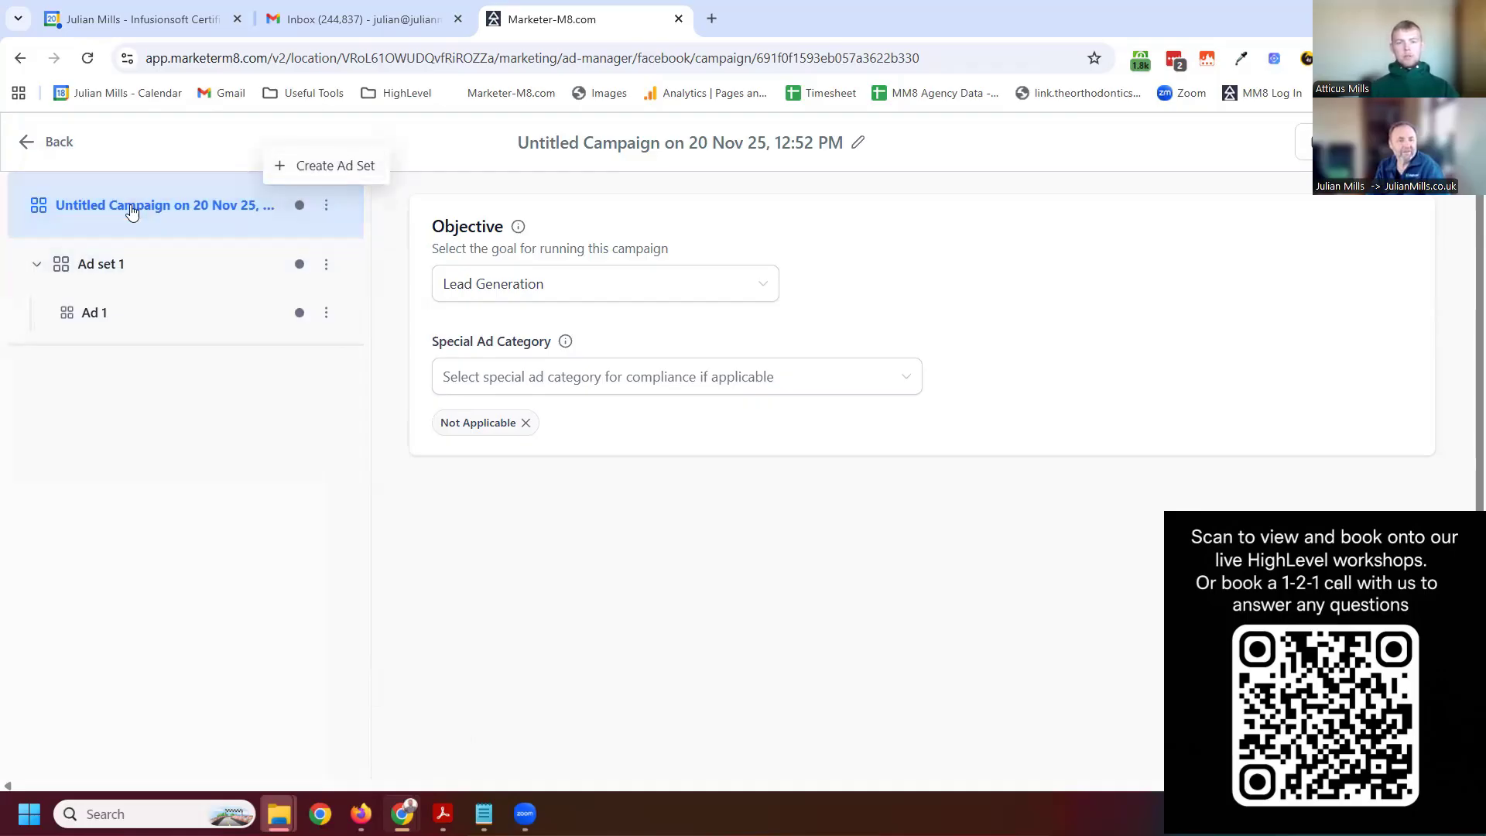
pyautogui.tripleClick(83, 207)
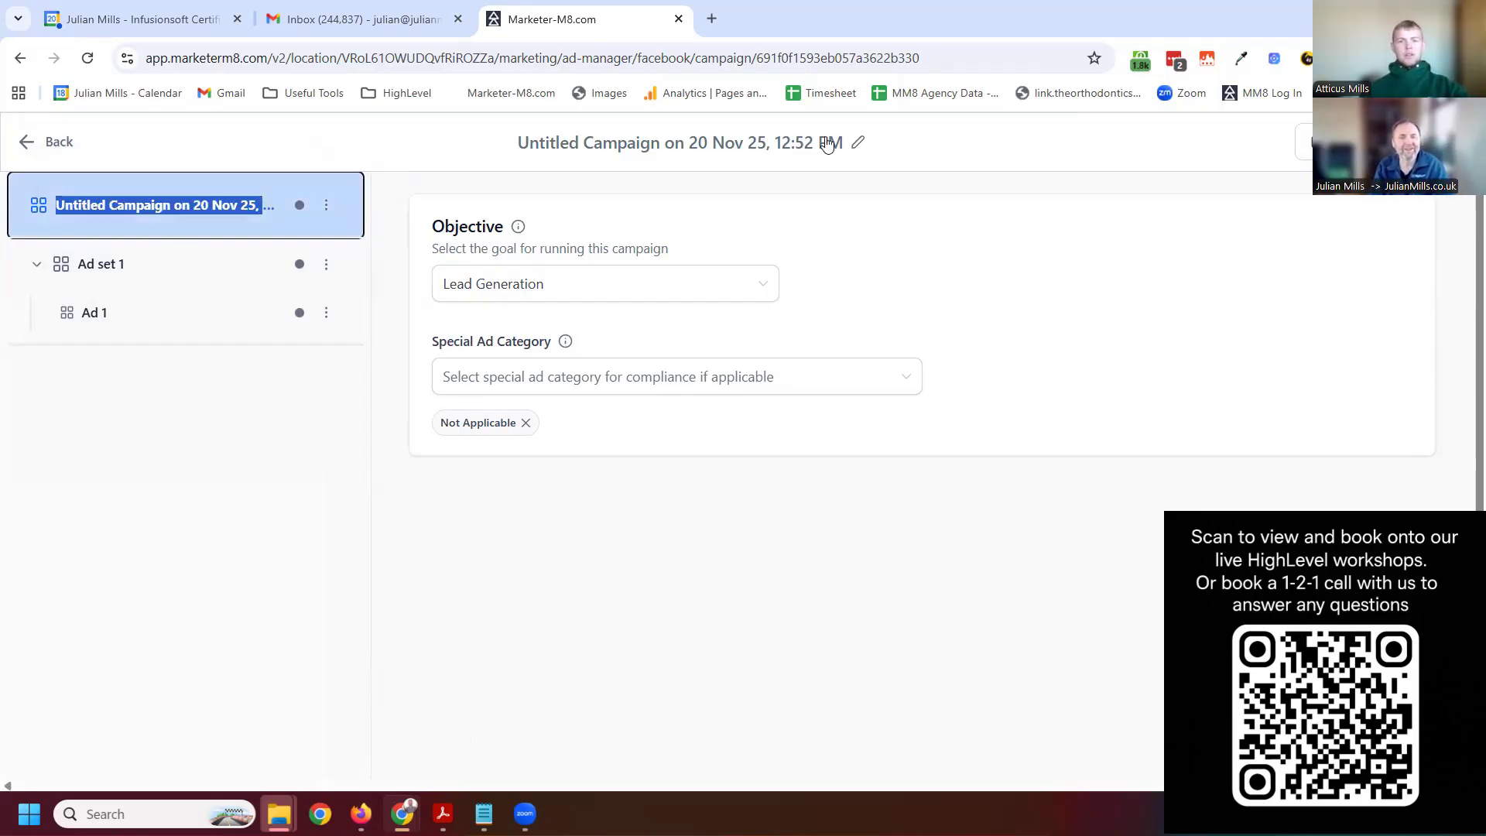
pyautogui.press('Return')
pyautogui.click(784, 142)
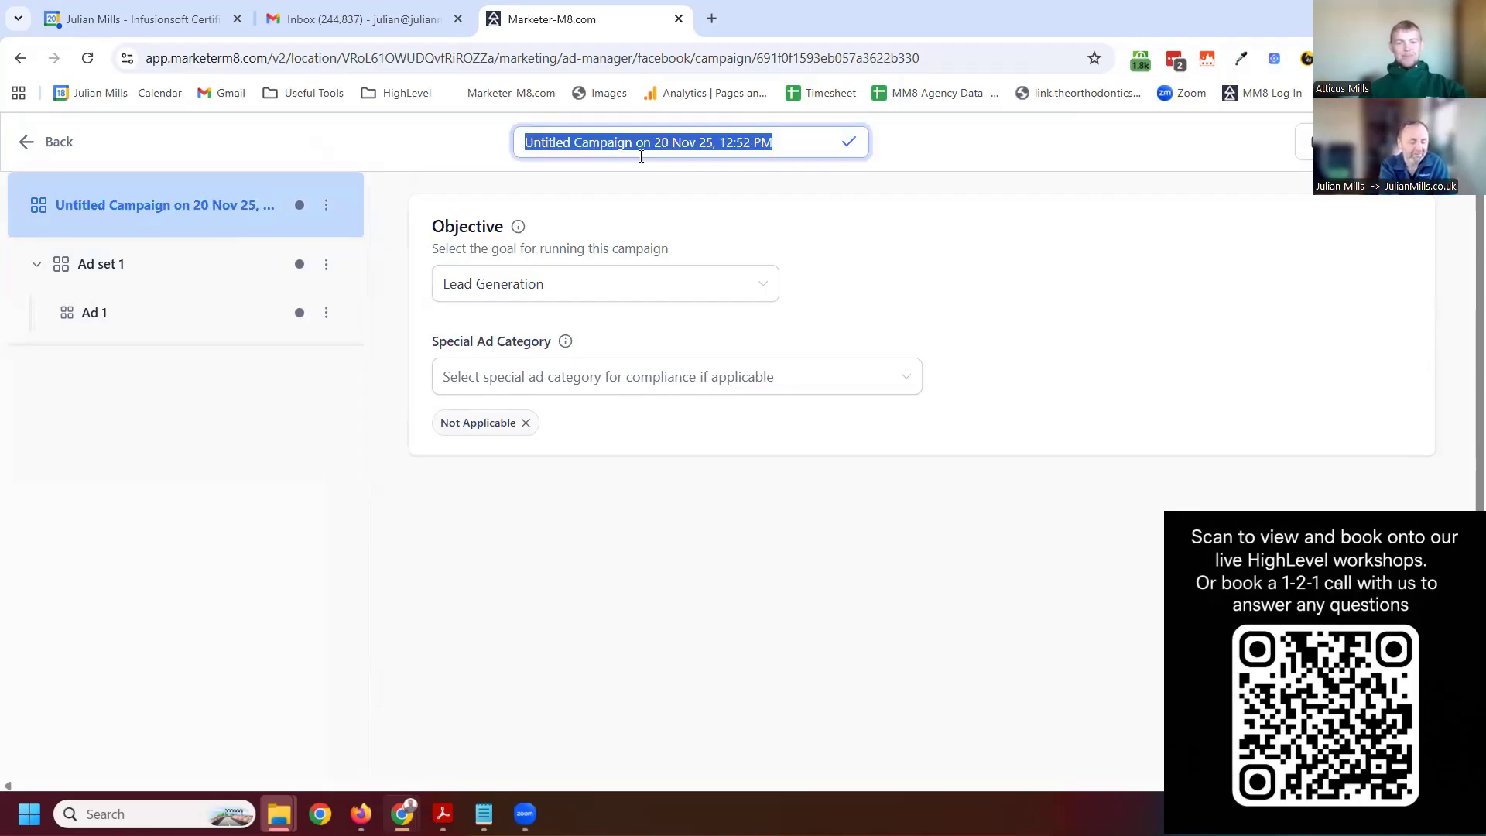
pyautogui.write('Bathroom taps')
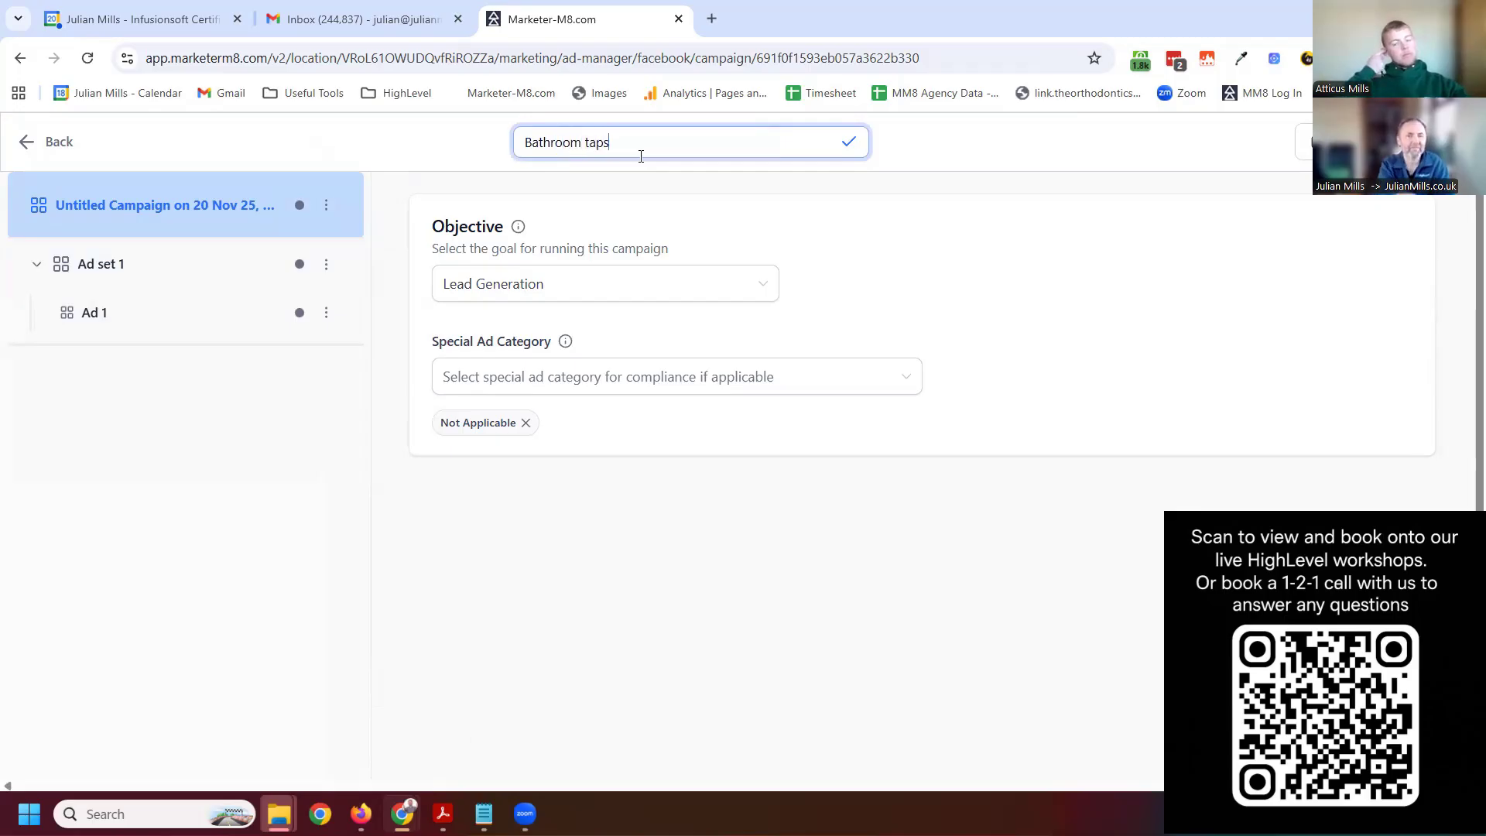
pyautogui.press('Return')
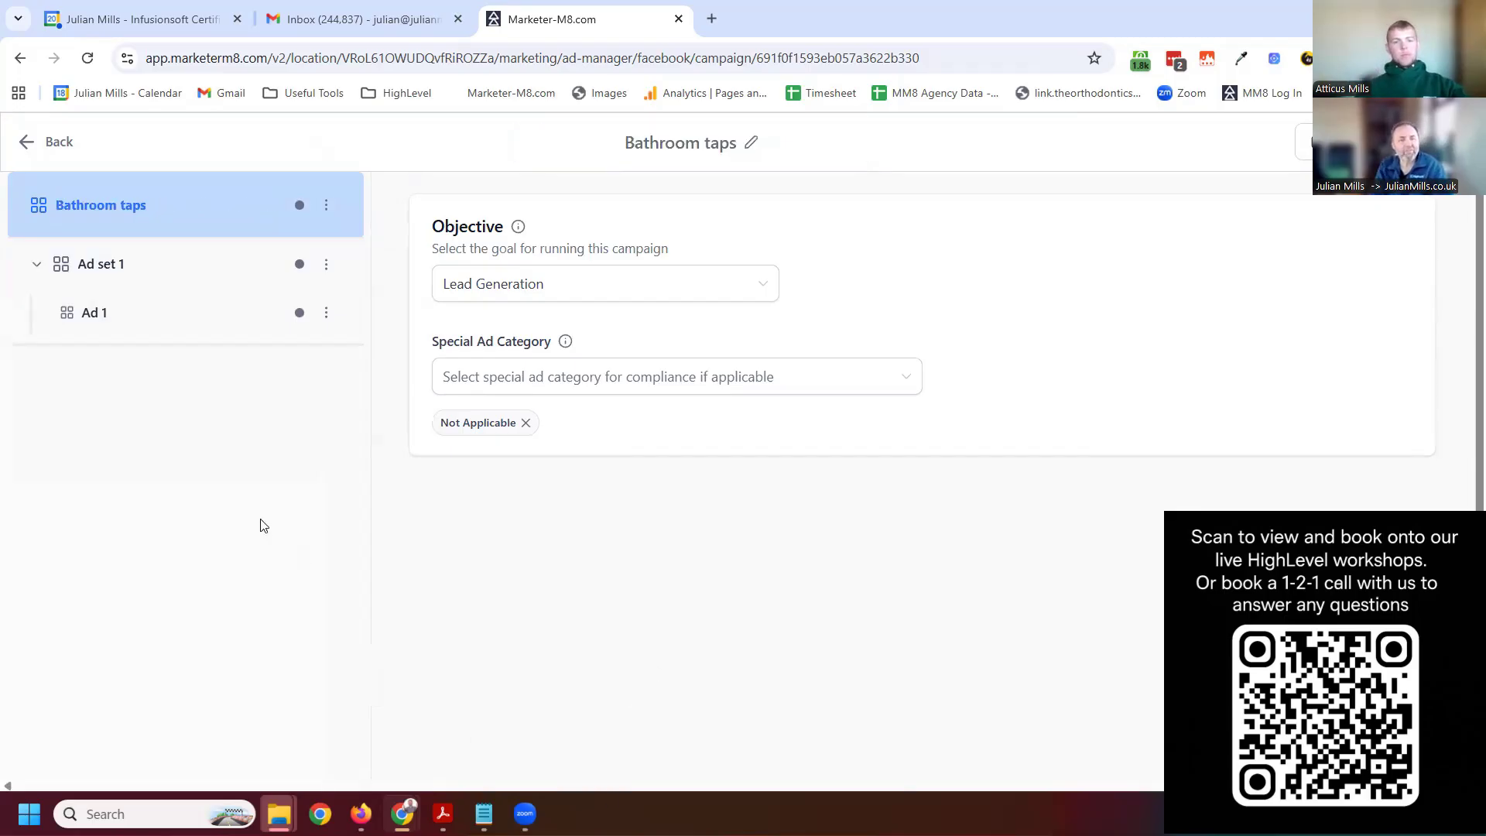
# Open the campaign's first ad set and rename it "England"
pyautogui.click(122, 275)
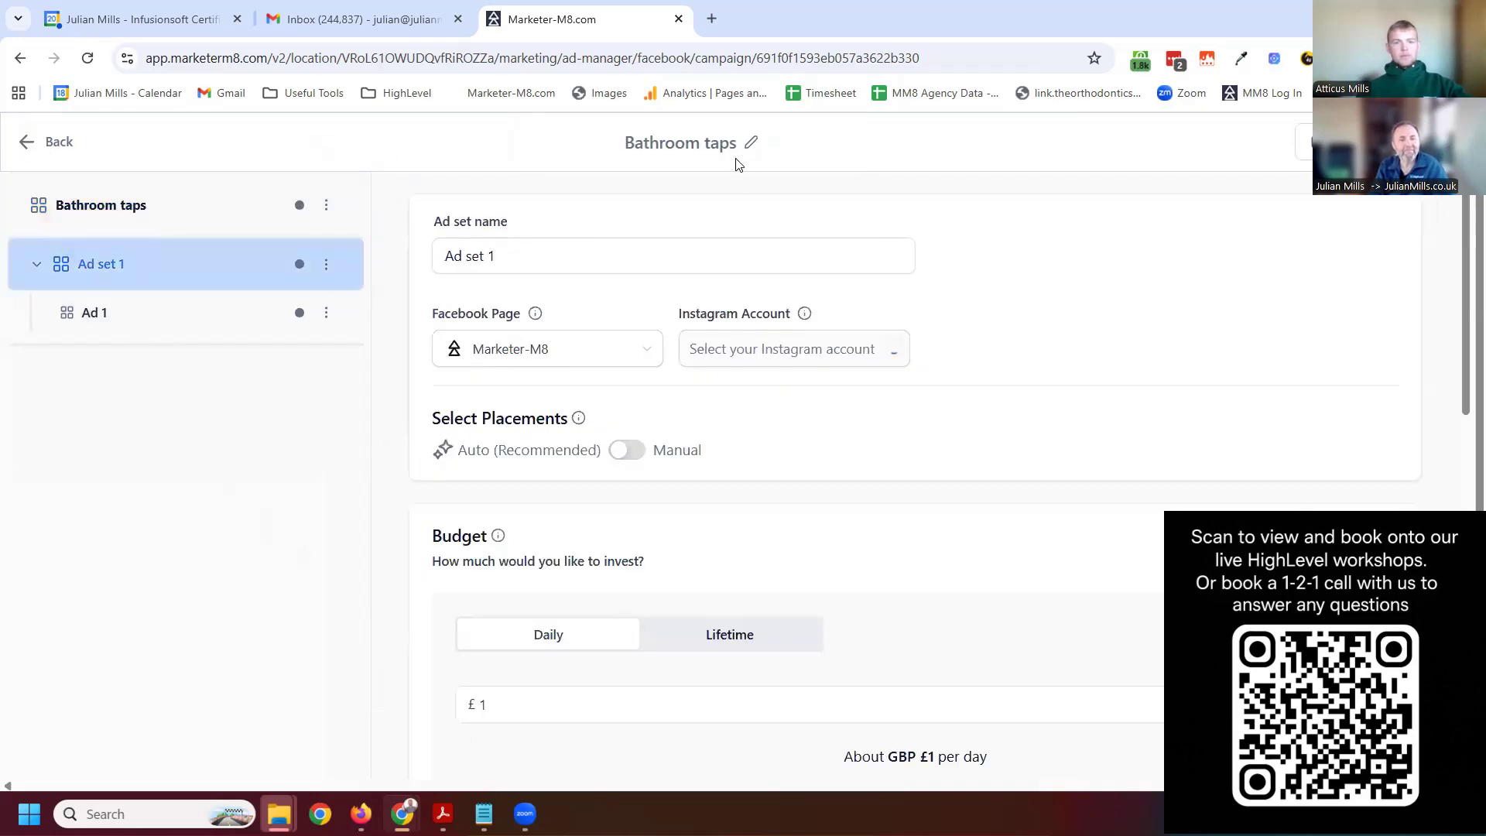
pyautogui.click(333, 266)
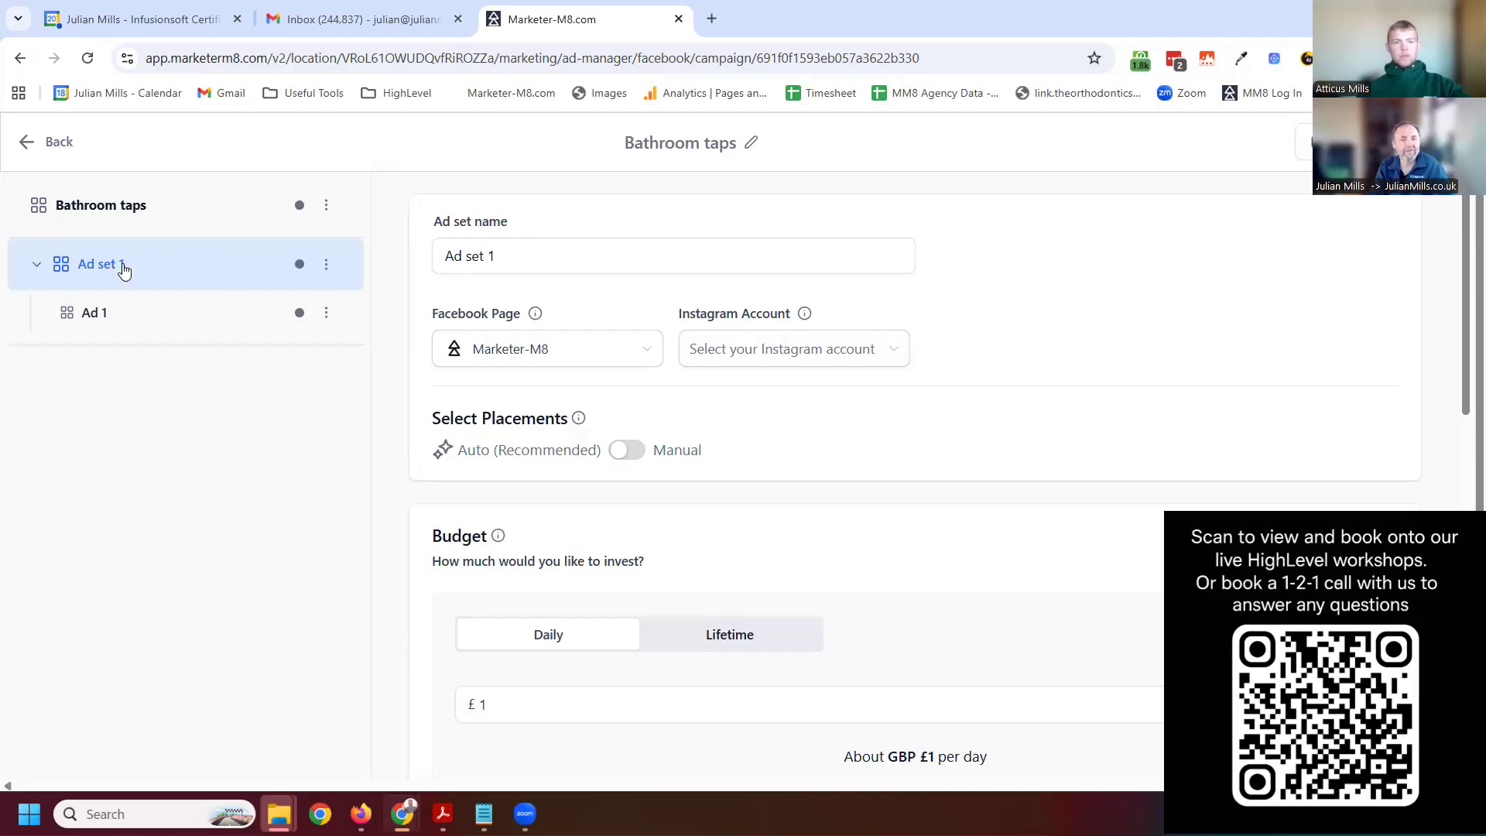
pyautogui.moveTo(544, 249); pyautogui.dragTo(401, 265)
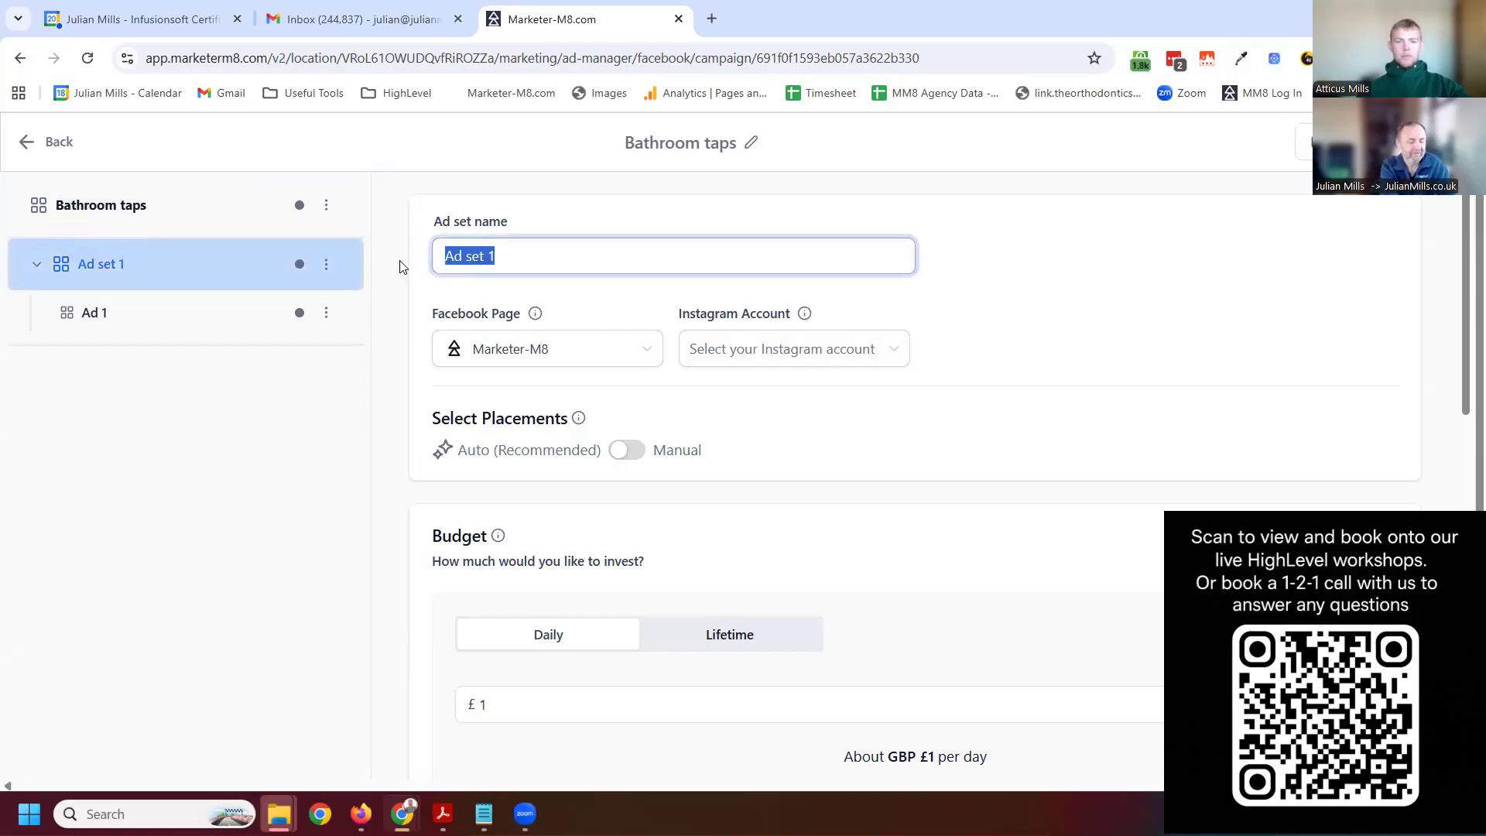
pyautogui.write('England')
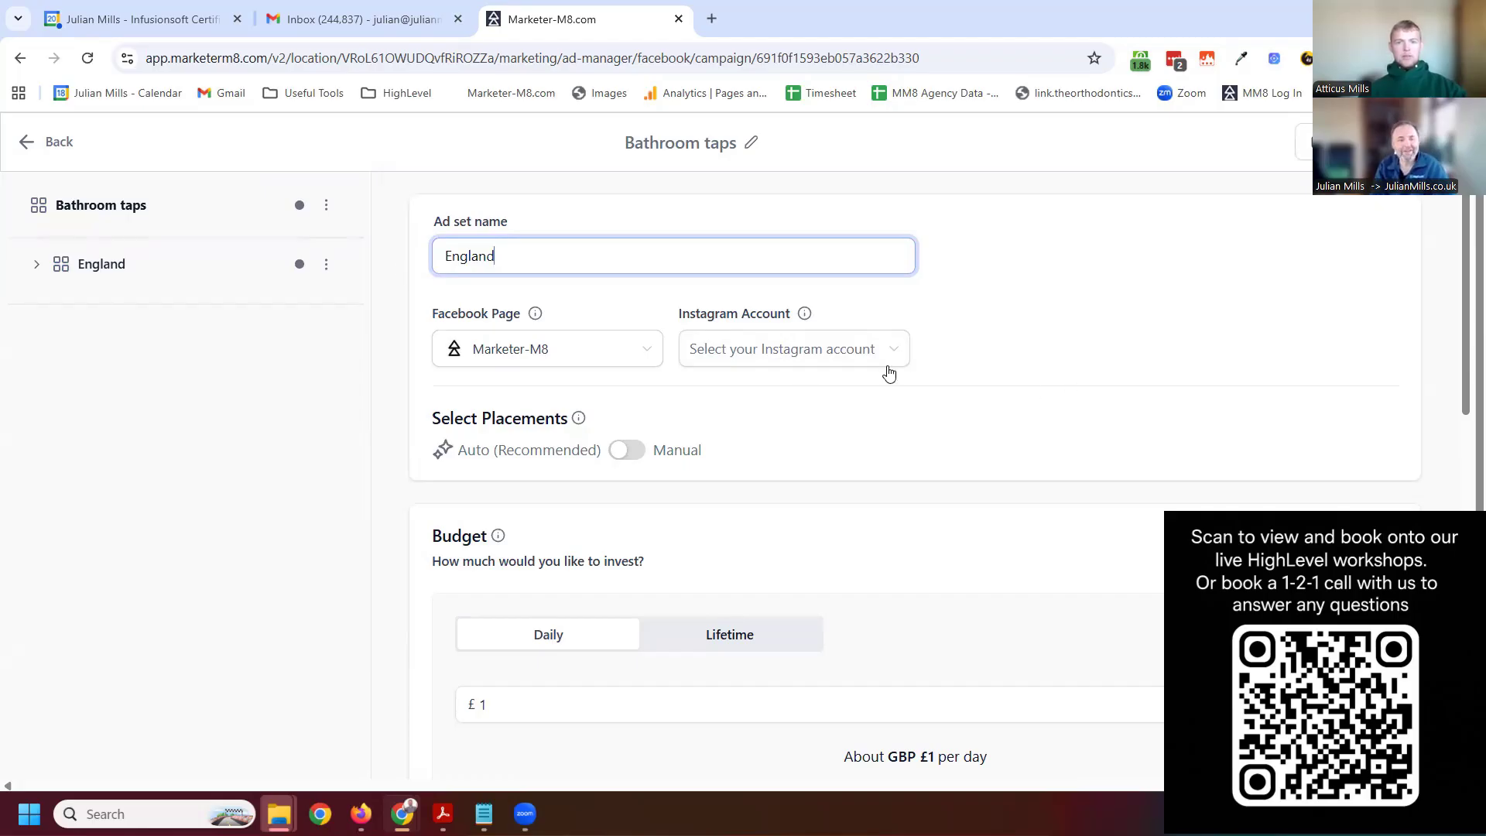
pyautogui.click(1031, 355)
# Review the England ad set's Instagram account options, placements and budget section
pyautogui.click(789, 360)
pyautogui.click(1014, 387)
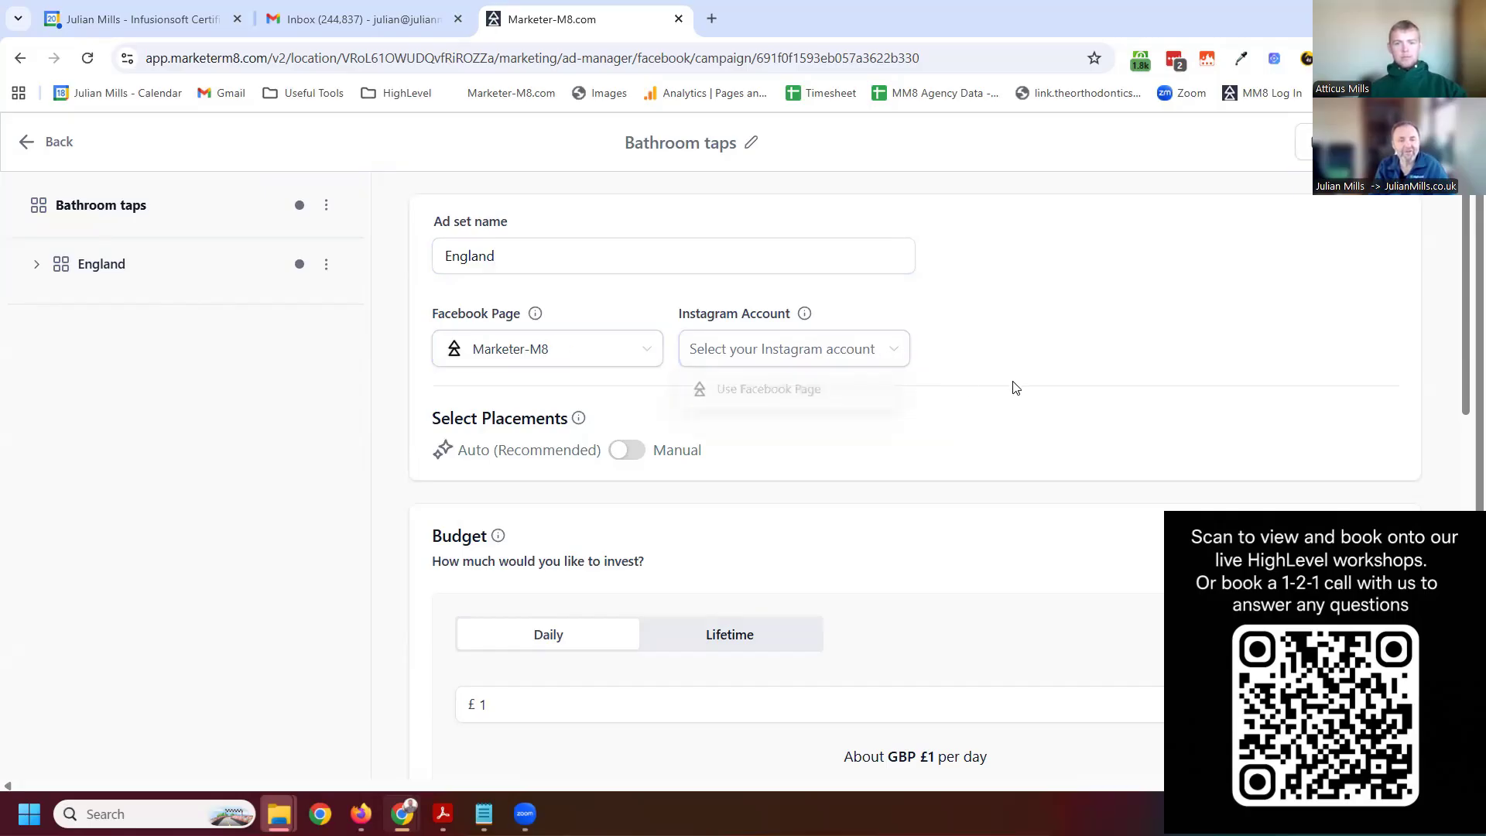
pyautogui.scroll(-1, 918, 467)
pyautogui.scroll(-3, 915, 466)
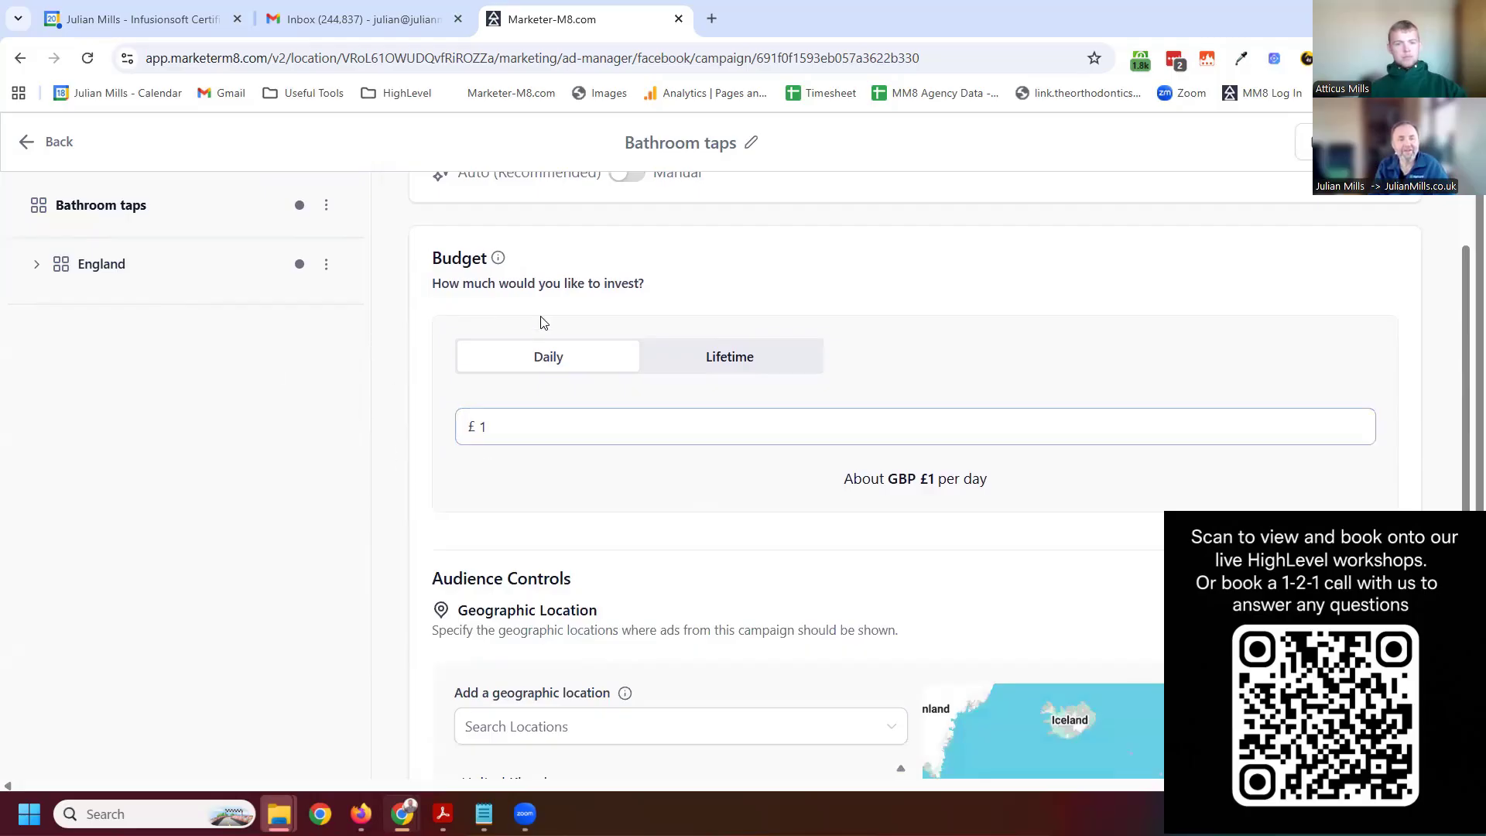
pyautogui.scroll(4, 540, 333)
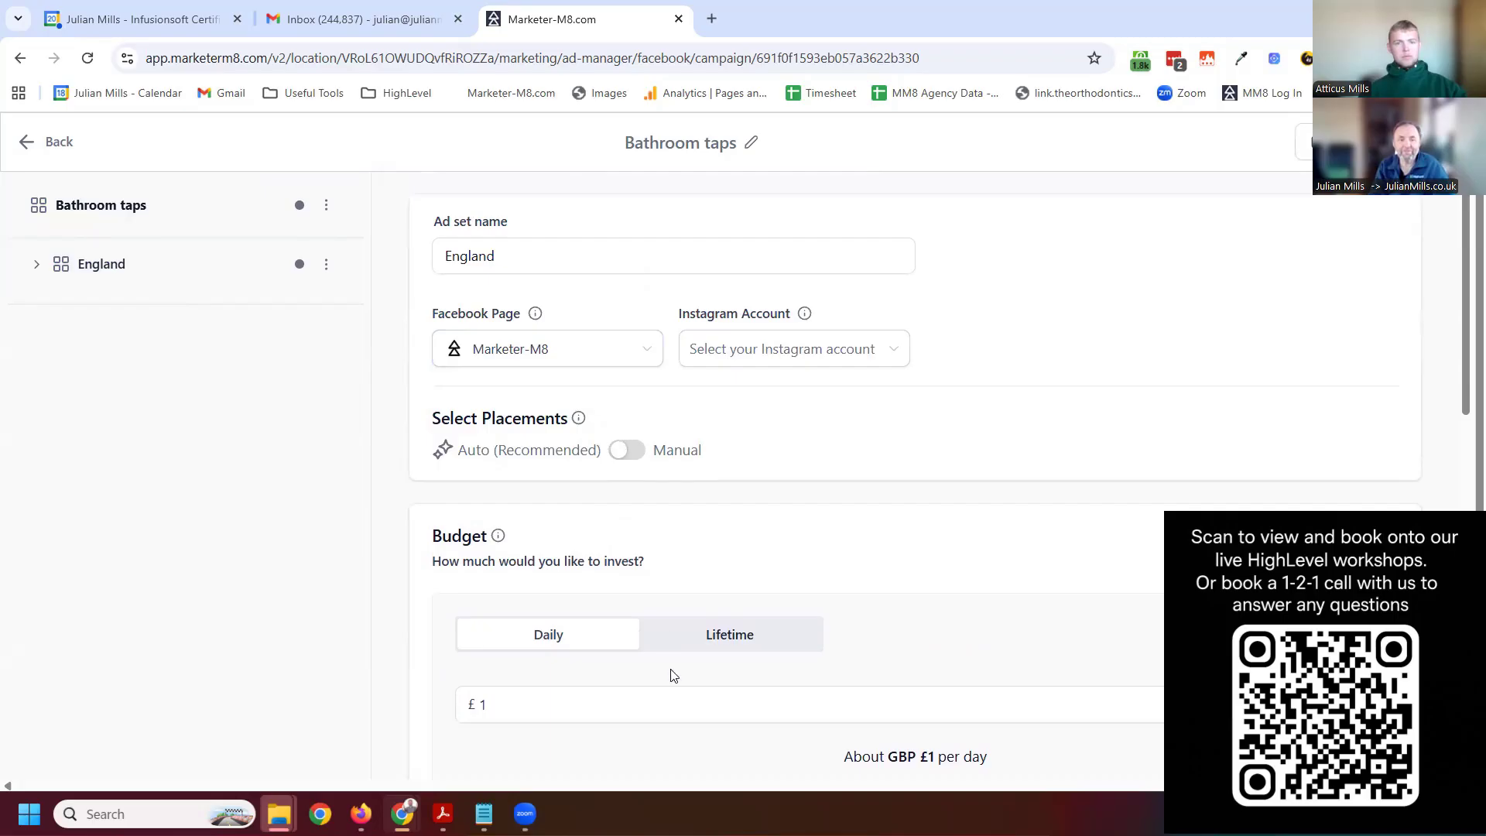
# Set the England ad set's daily budget to £100
pyautogui.scroll(-3, 620, 611)
pyautogui.click(559, 515)
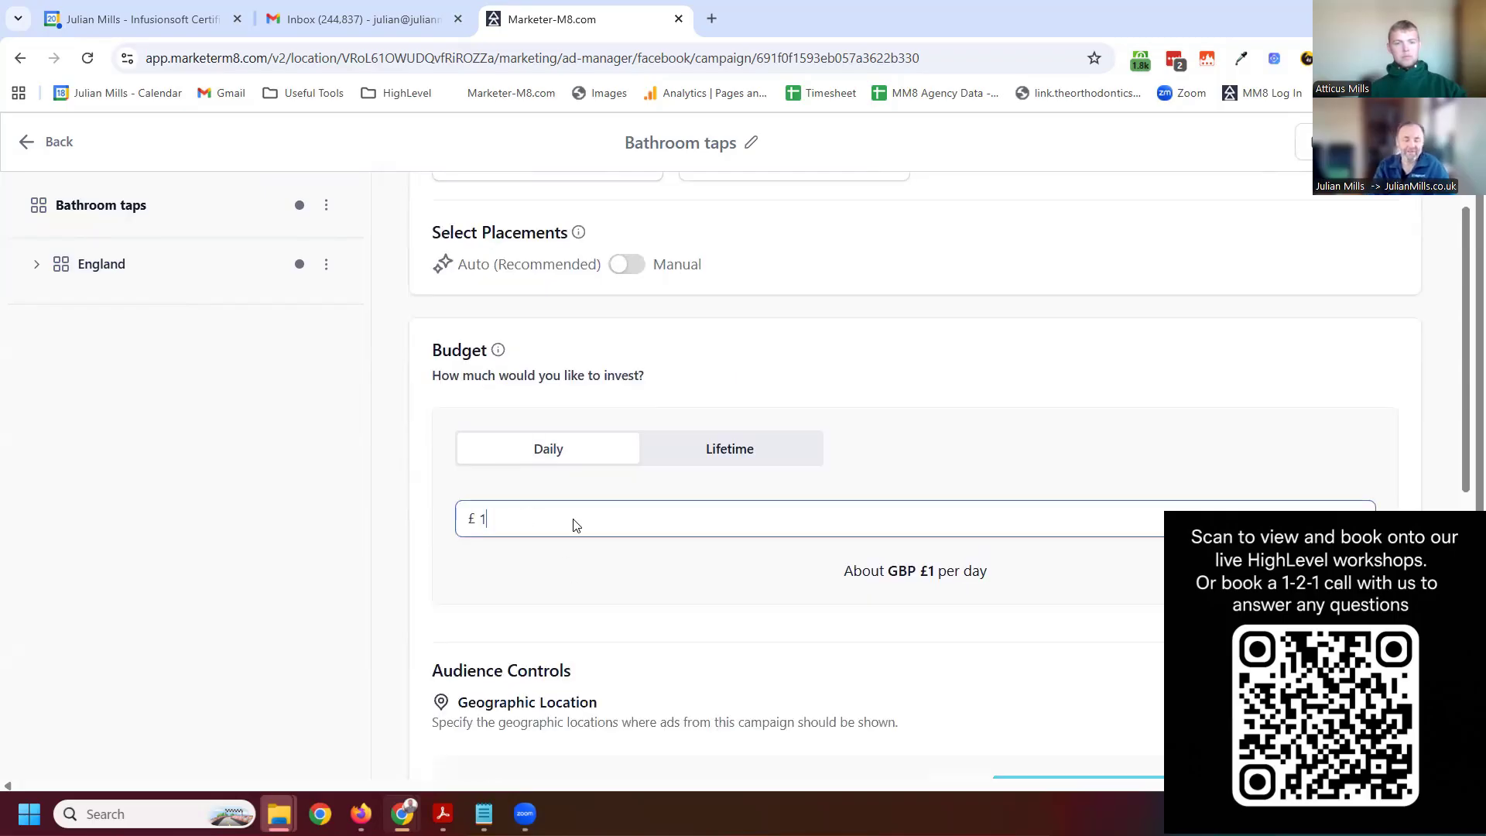
pyautogui.write('00')
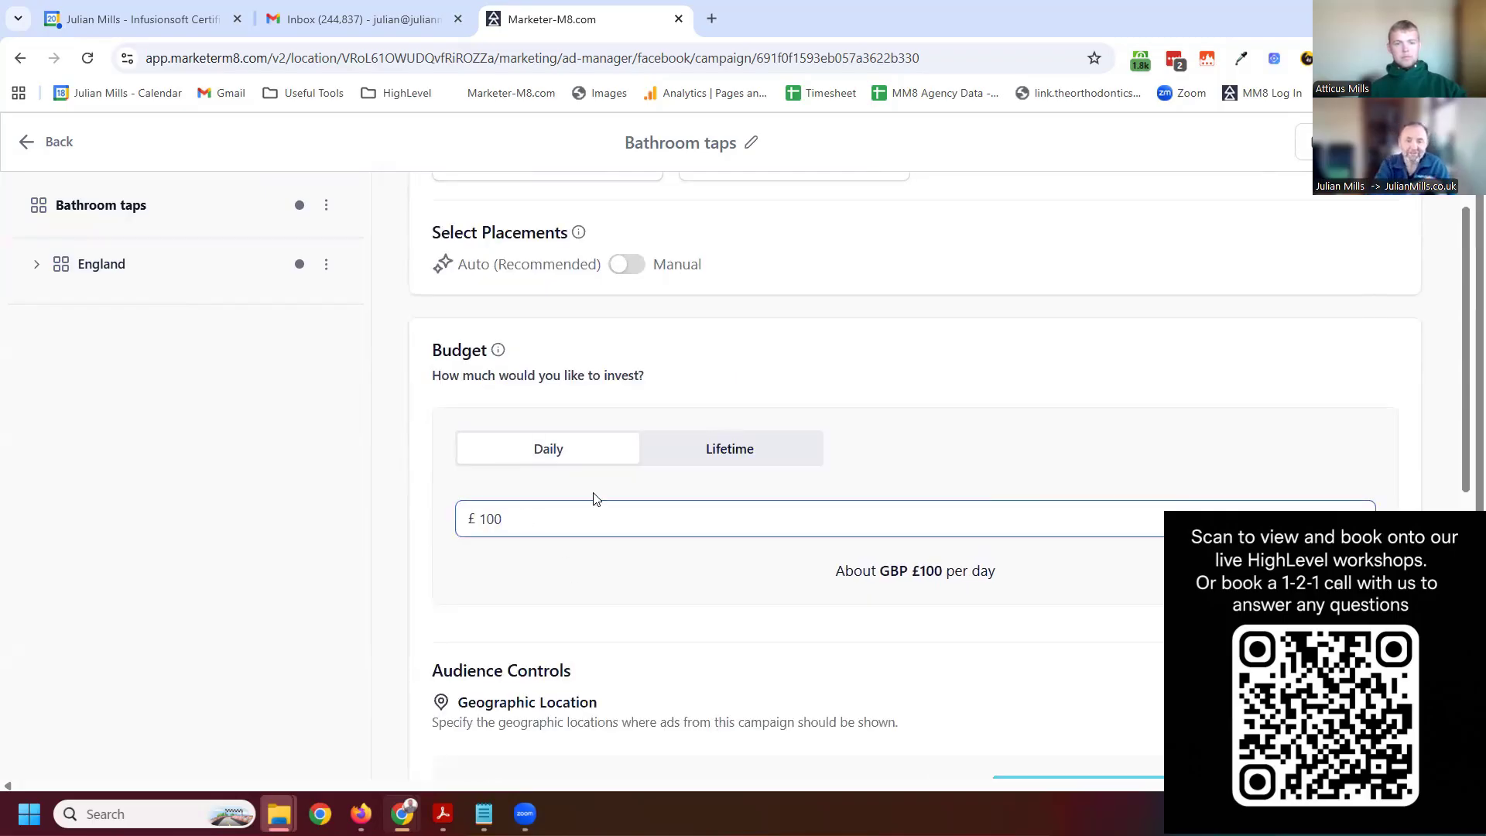
# Add the England region in the United Kingdom as an included geographic location for the ad set's audience
pyautogui.scroll(-6, 707, 664)
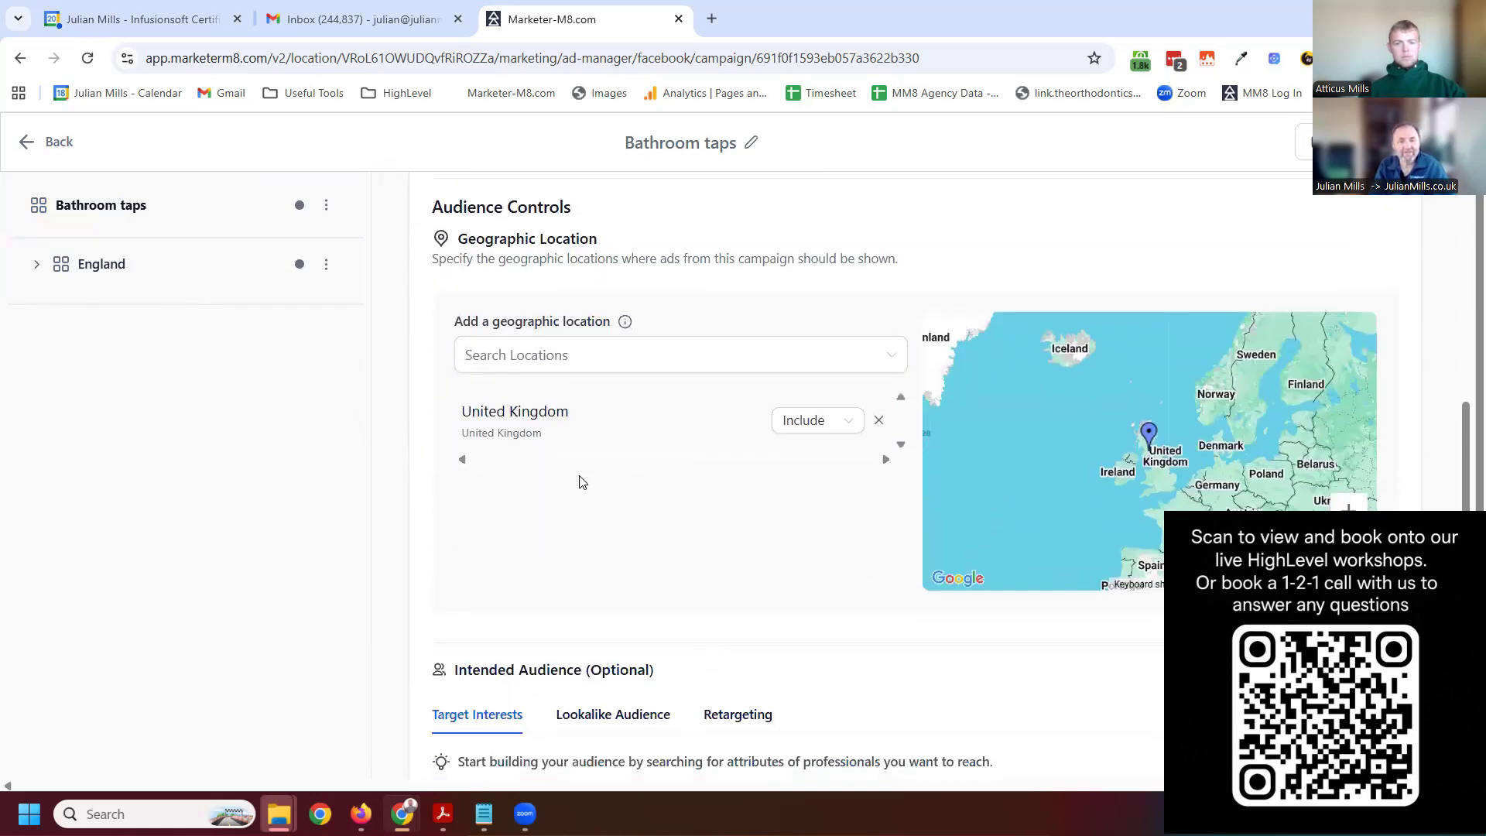
pyautogui.click(600, 372)
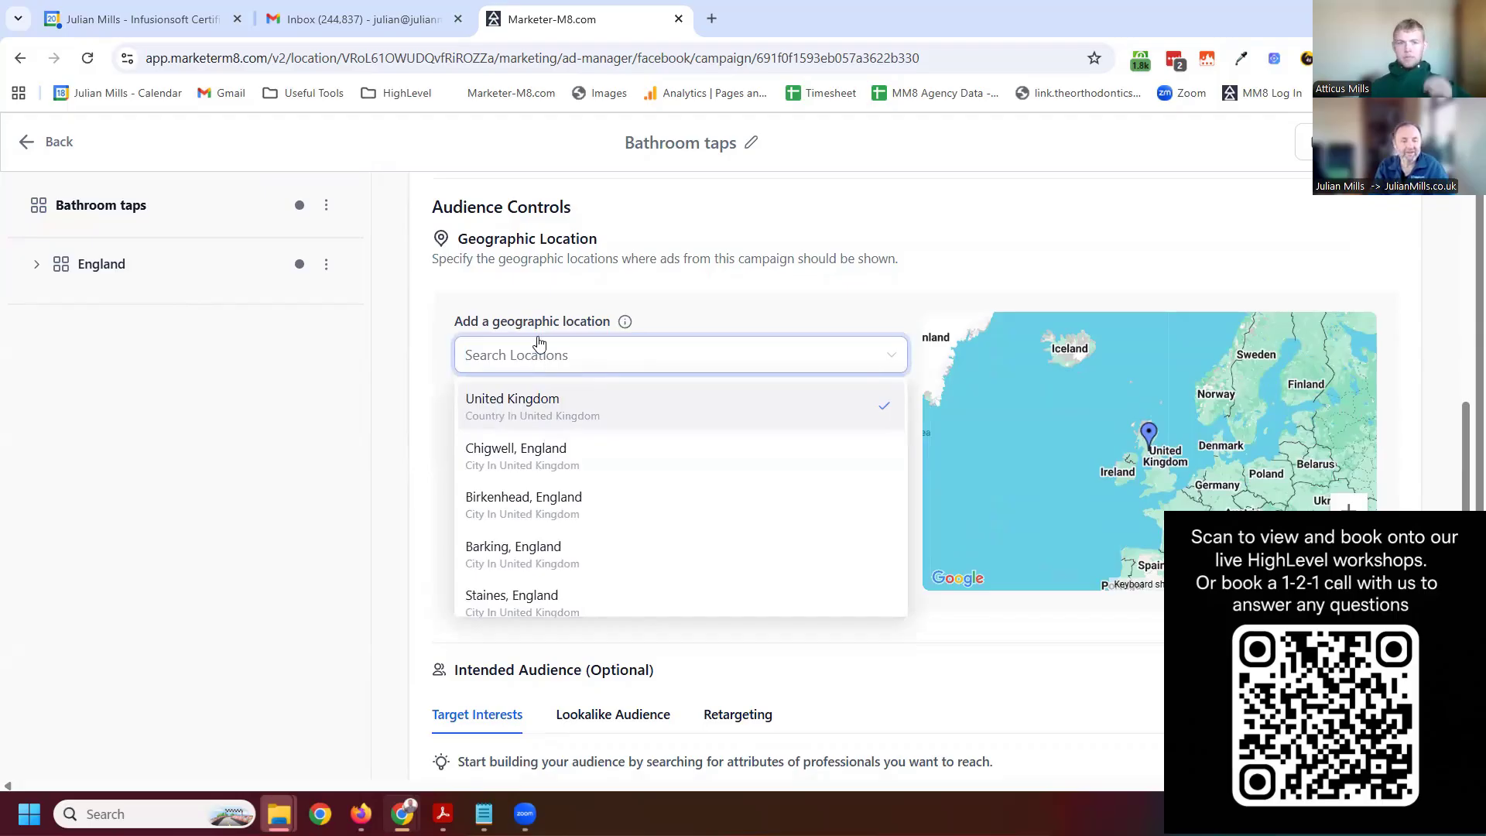
pyautogui.write('englan')
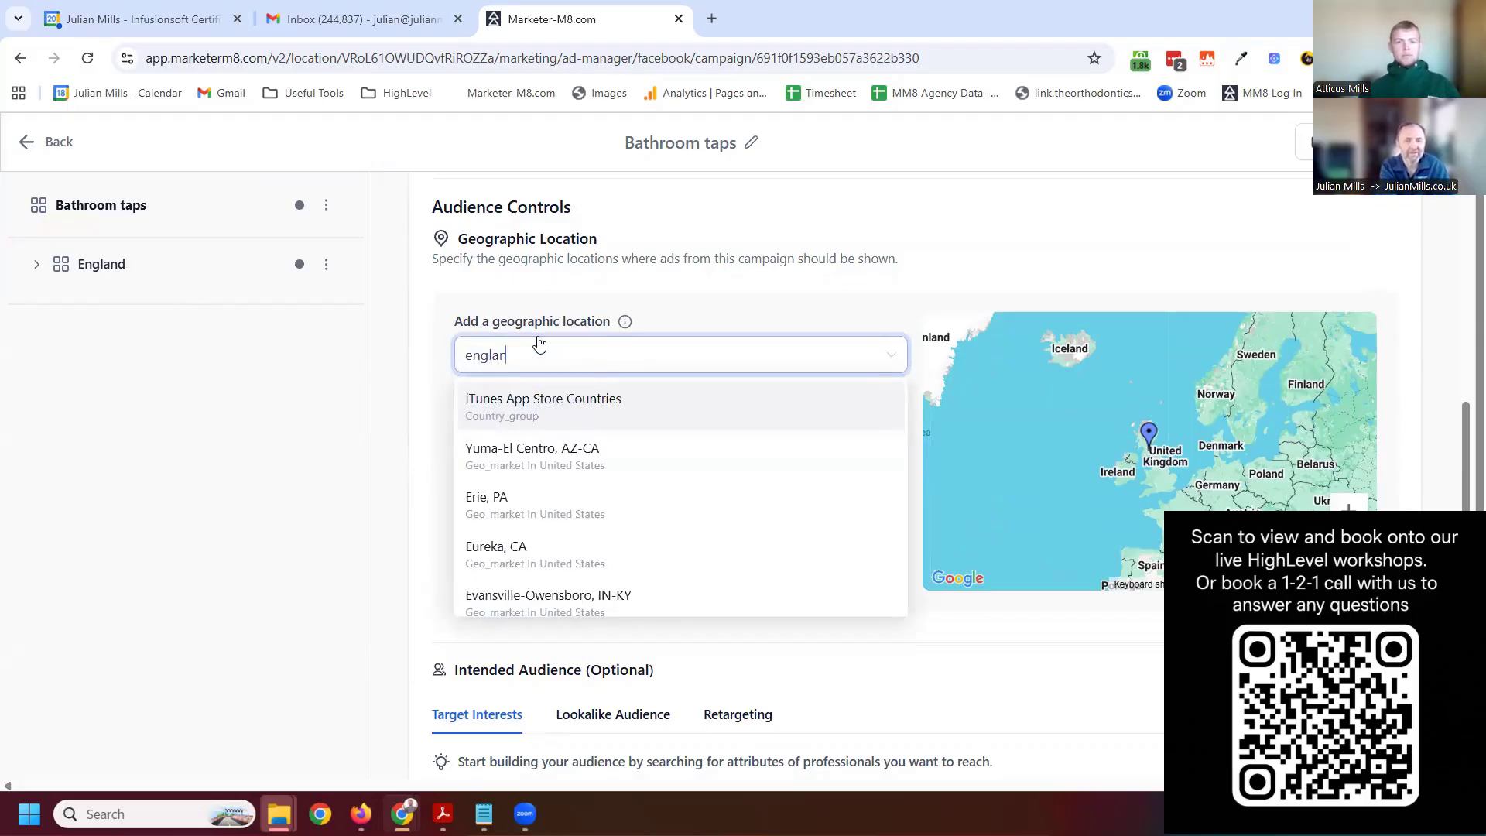
pyautogui.write('d')
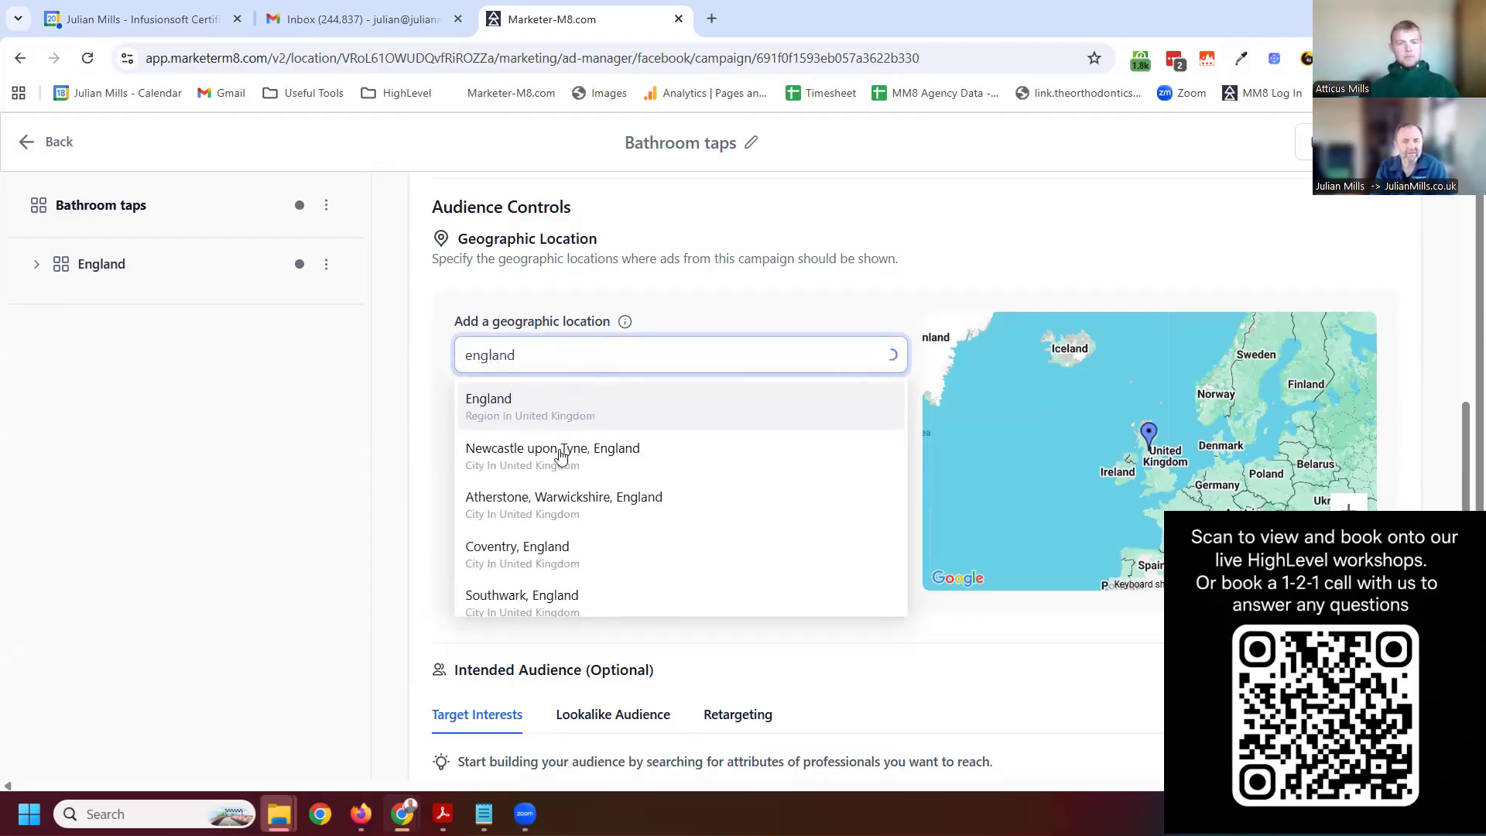
pyautogui.click(508, 410)
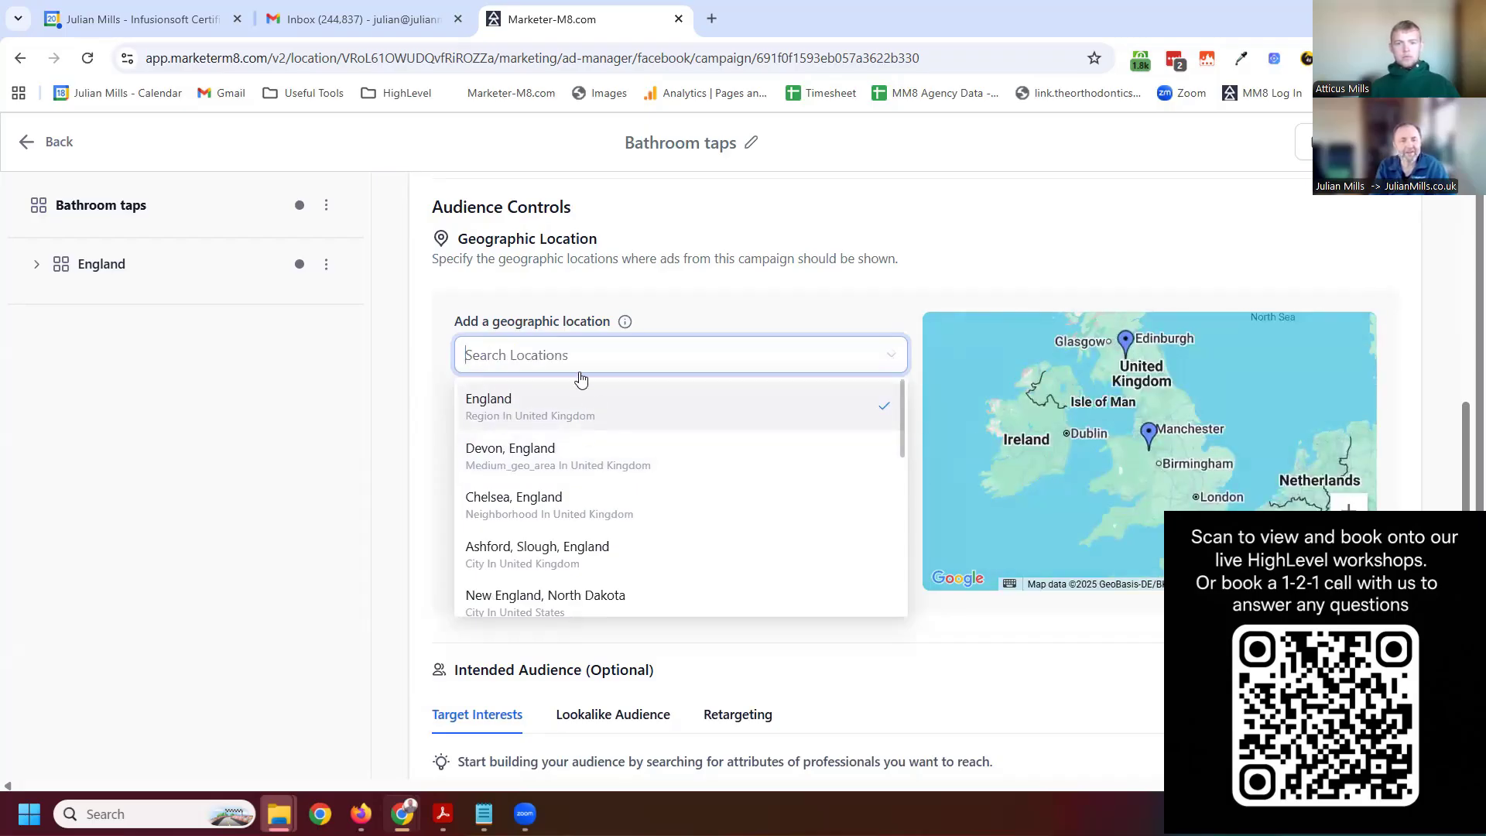
pyautogui.click(783, 317)
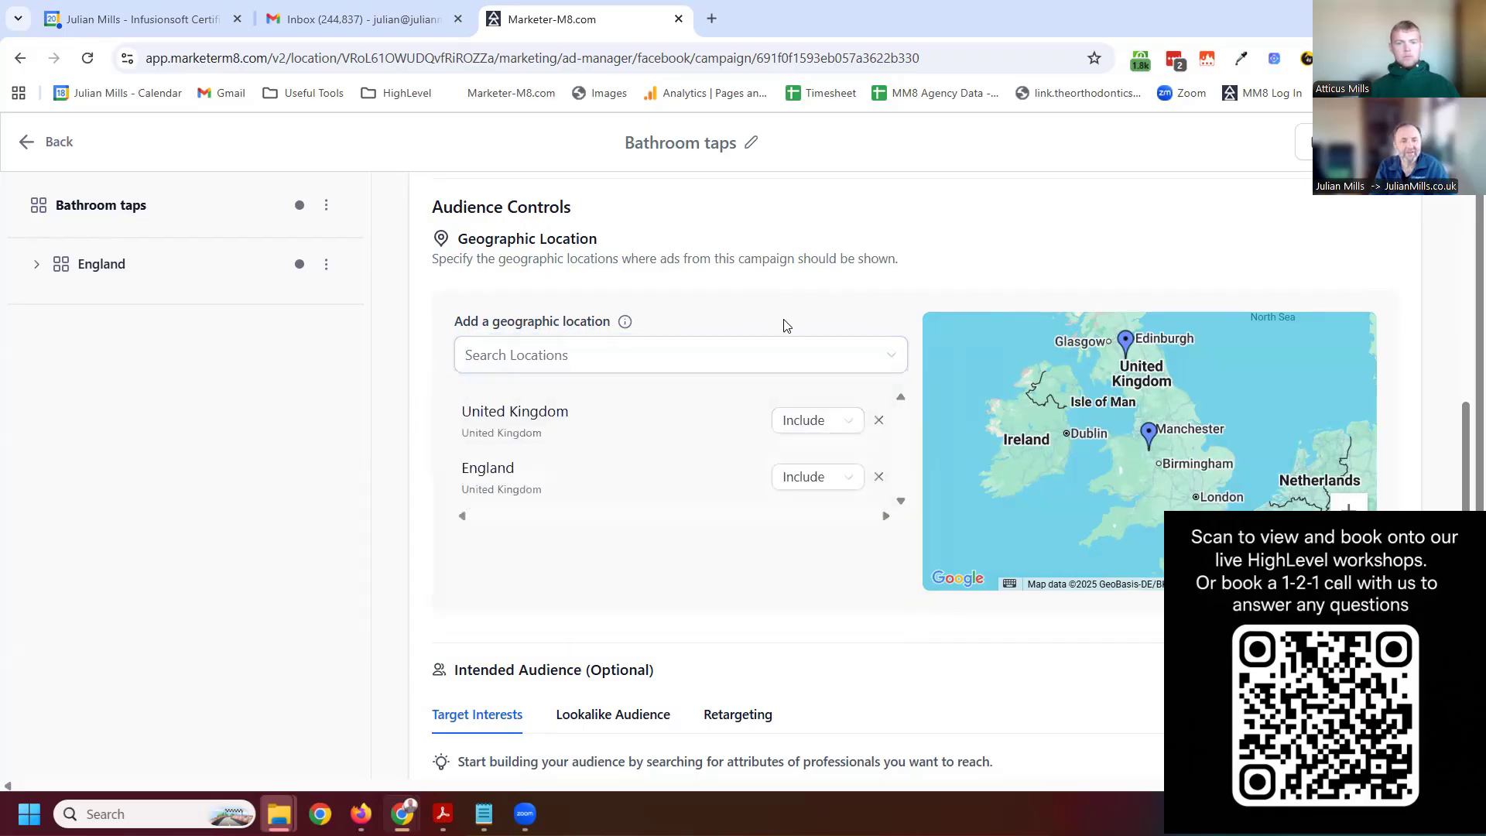
# Search the detailed targeting options for home owners and add the Home construction interest to the England ad set's audience
pyautogui.scroll(-3, 774, 538)
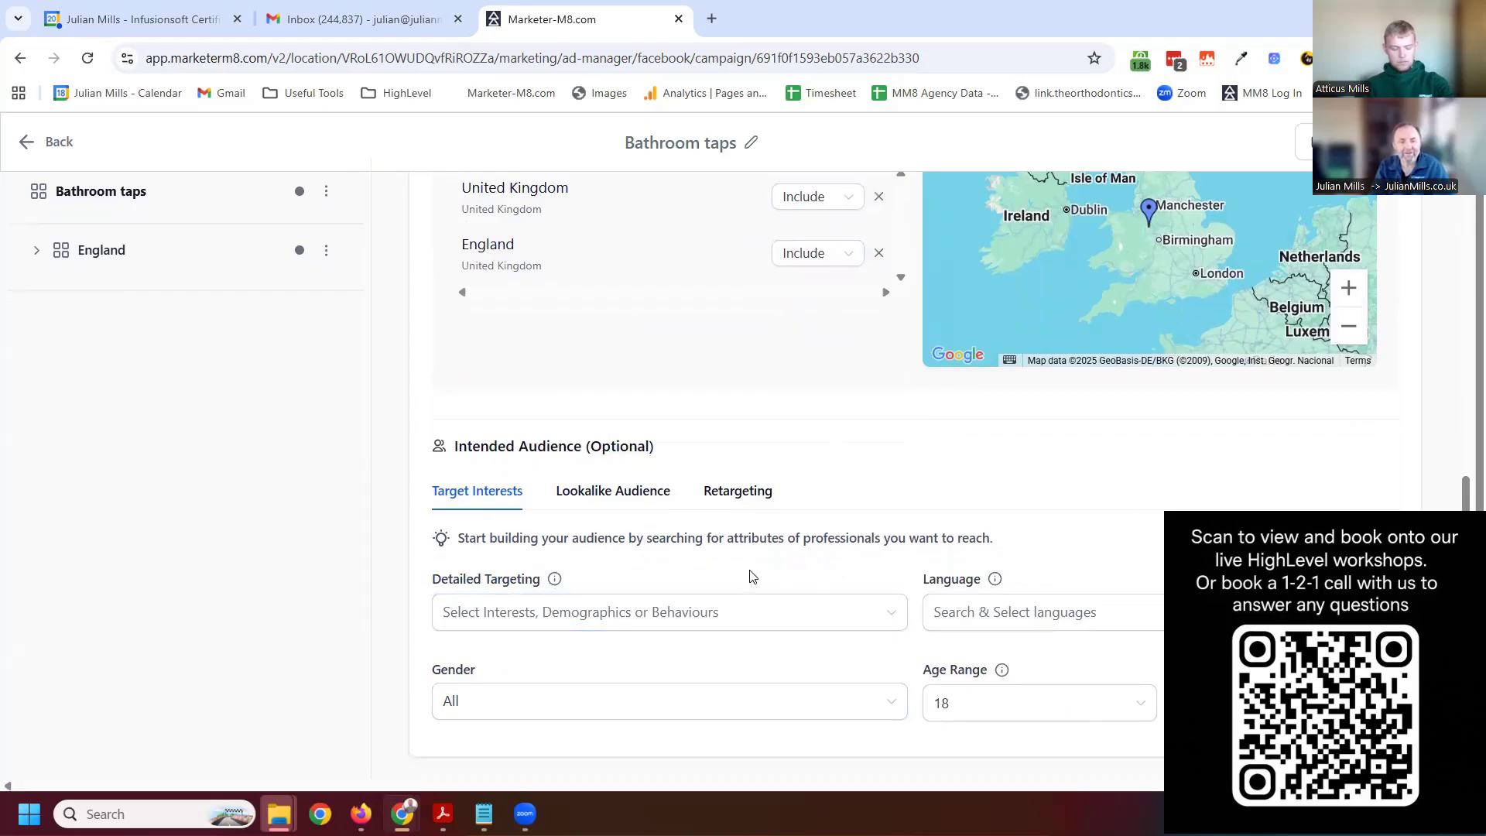
pyautogui.click(607, 616)
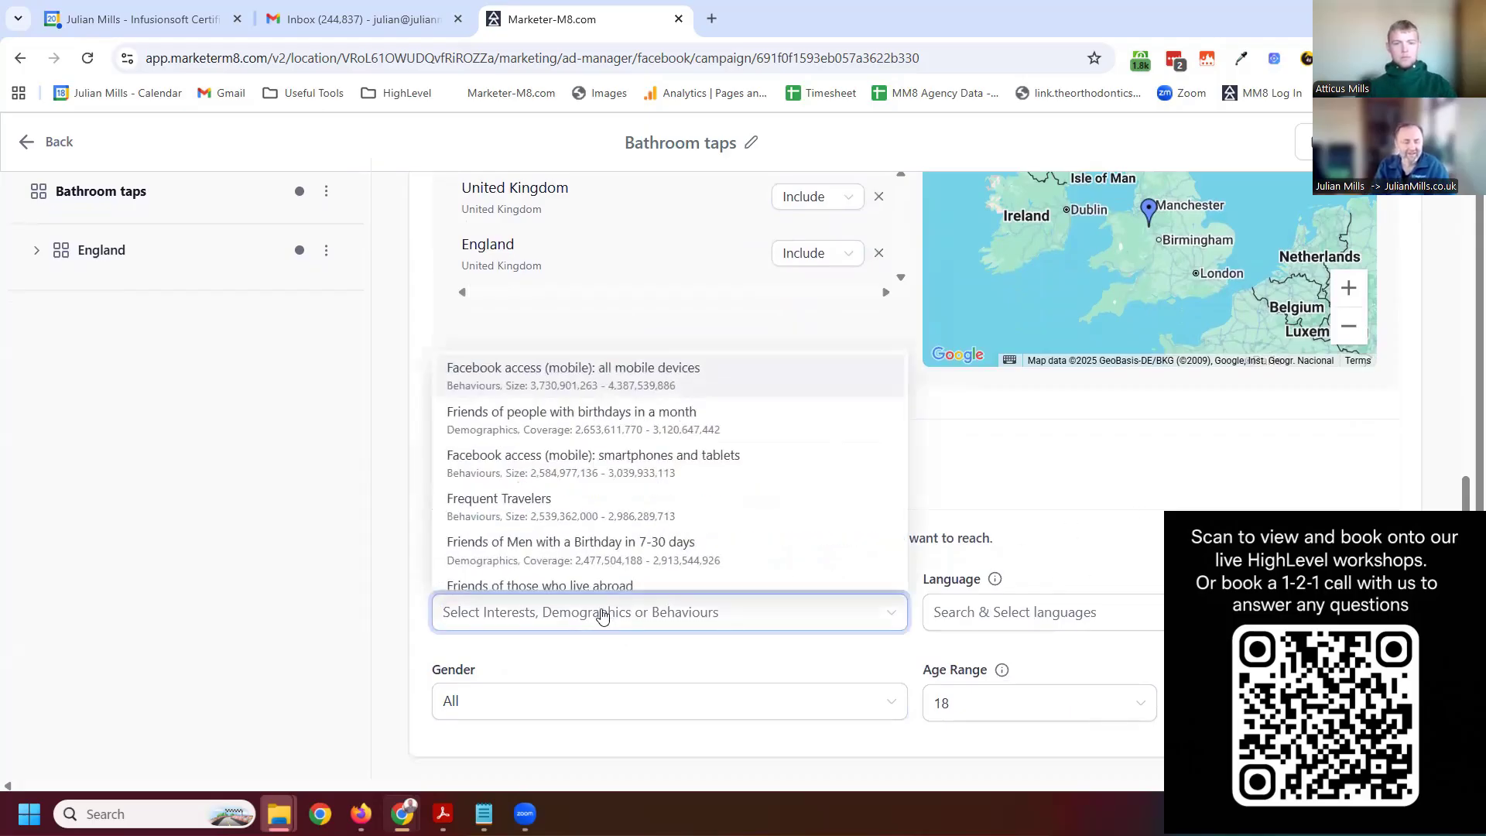
pyautogui.write('home')
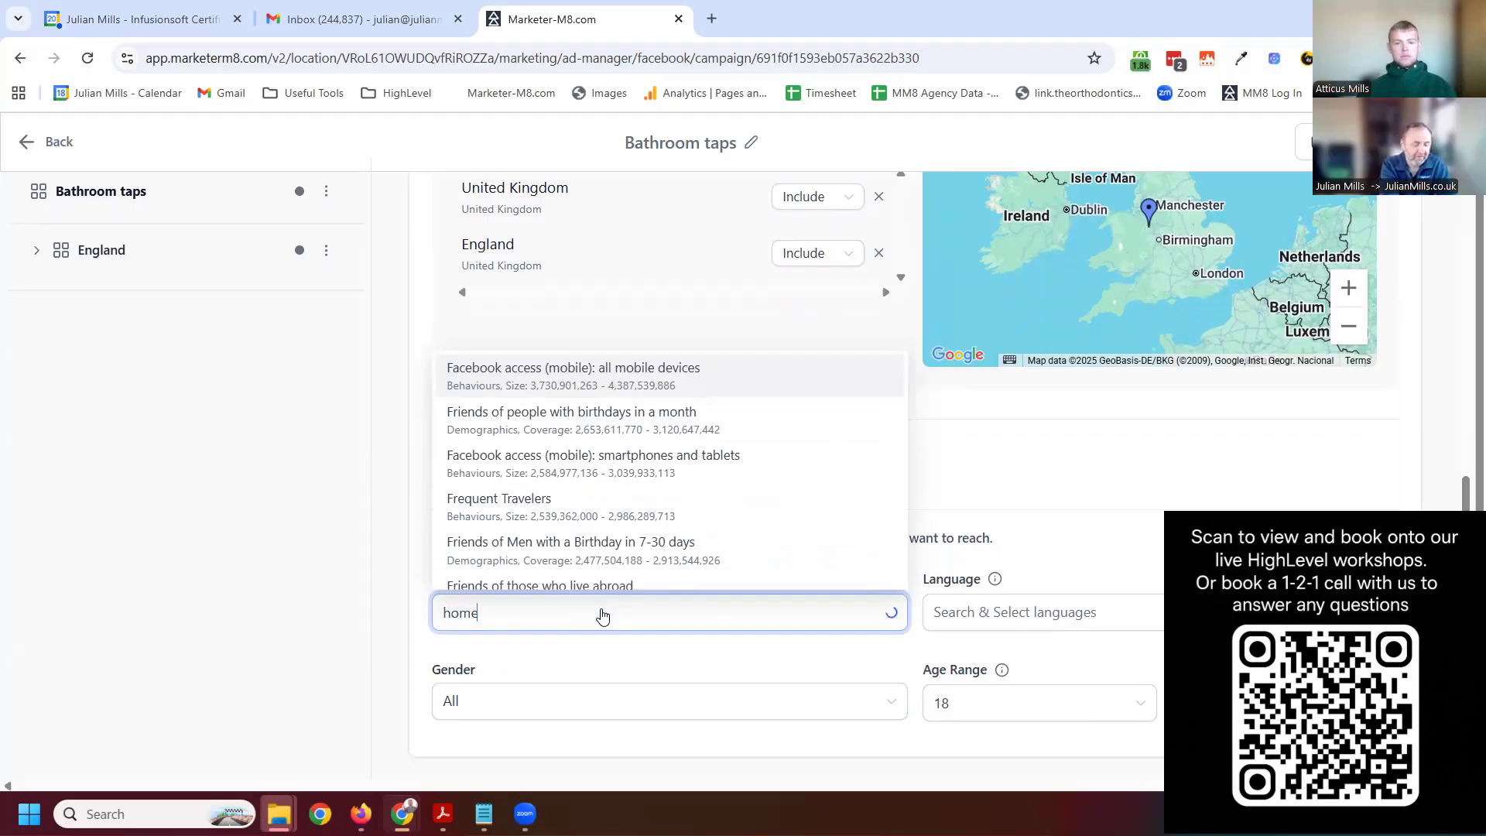
pyautogui.write('owners')
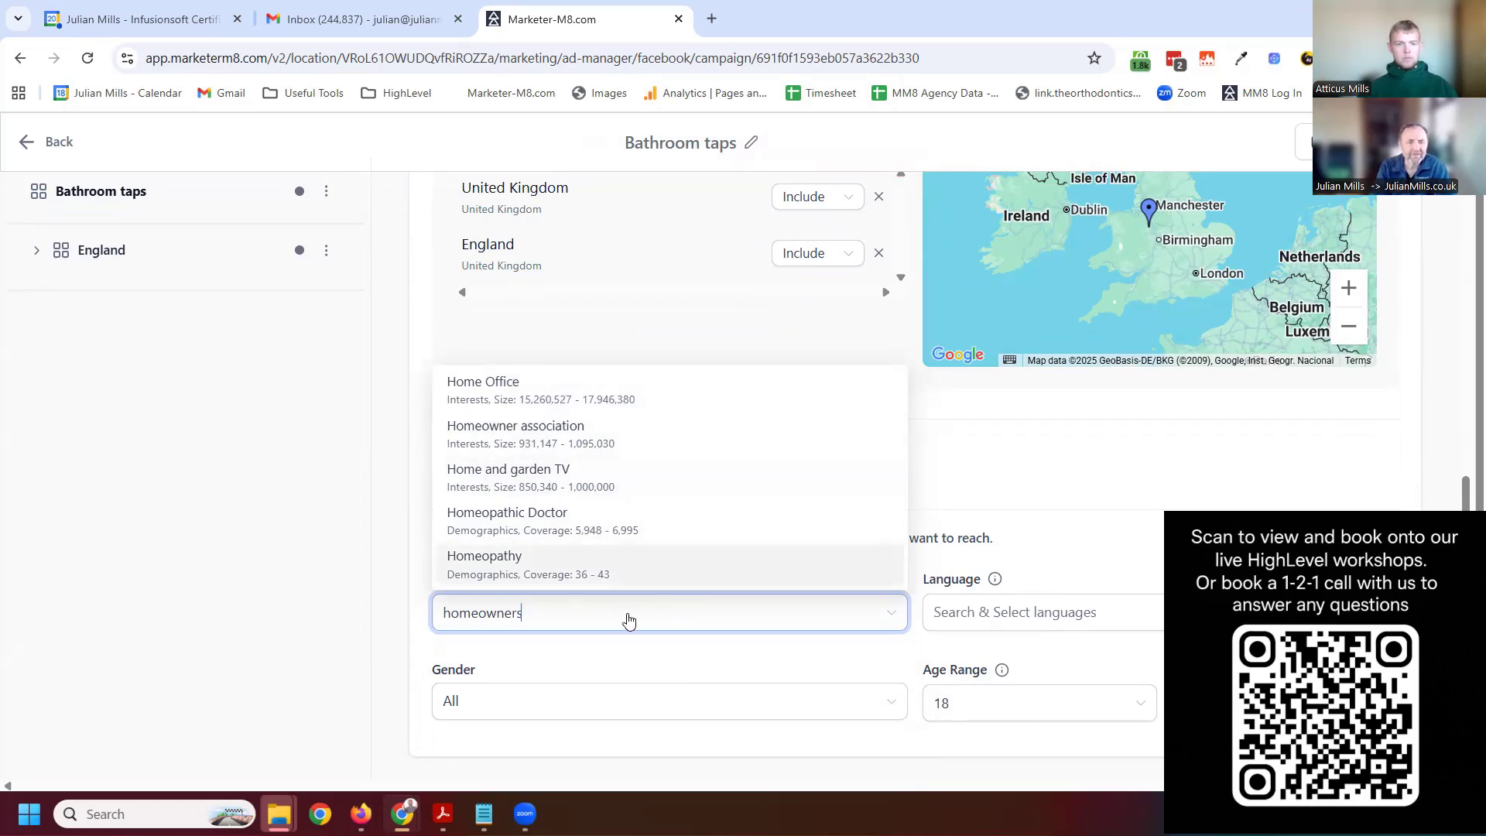
pyautogui.press('BackSpace')
pyautogui.press('BackSpace')
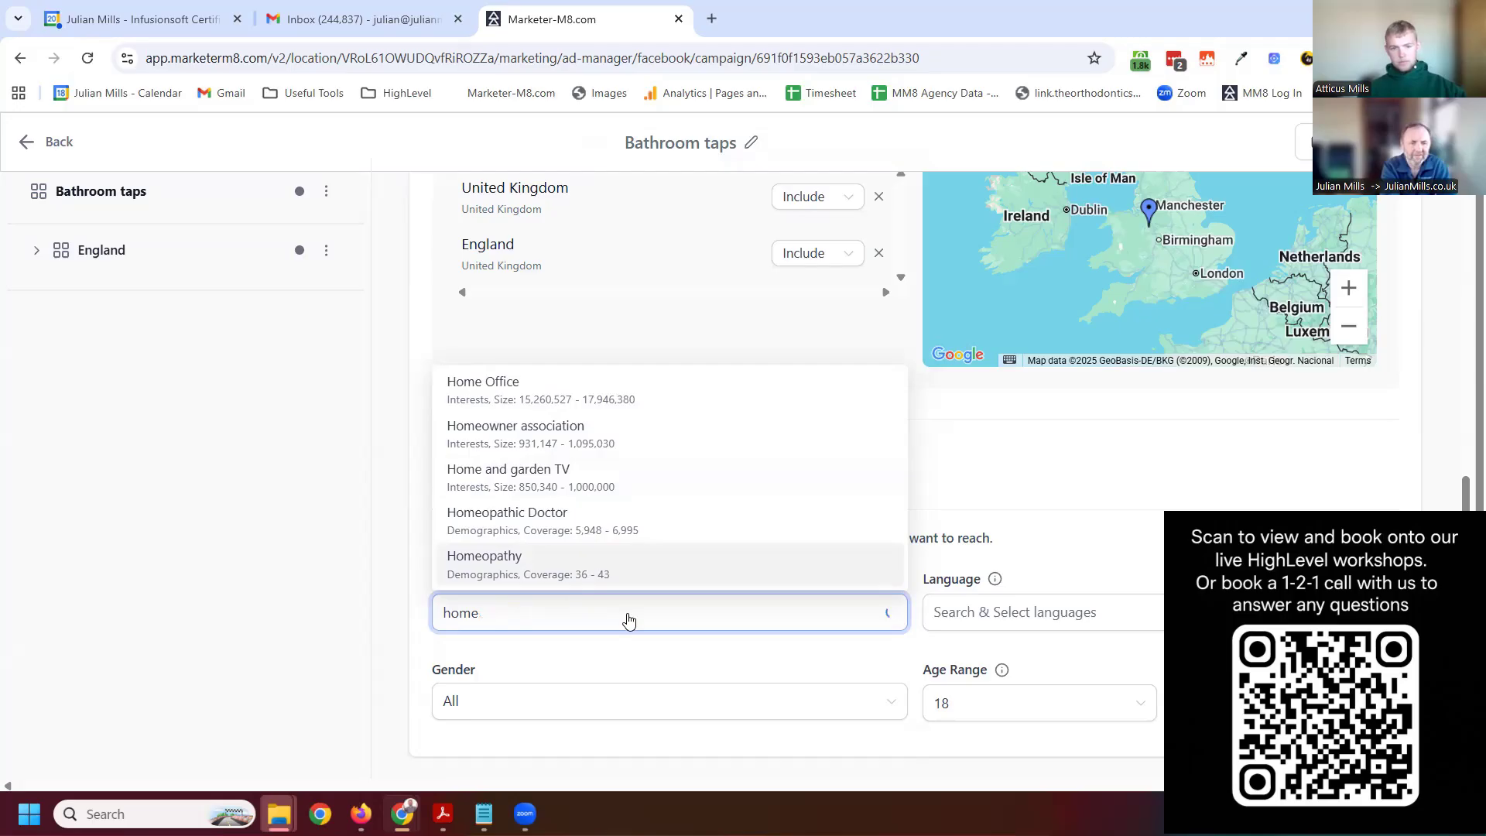
pyautogui.write('owners')
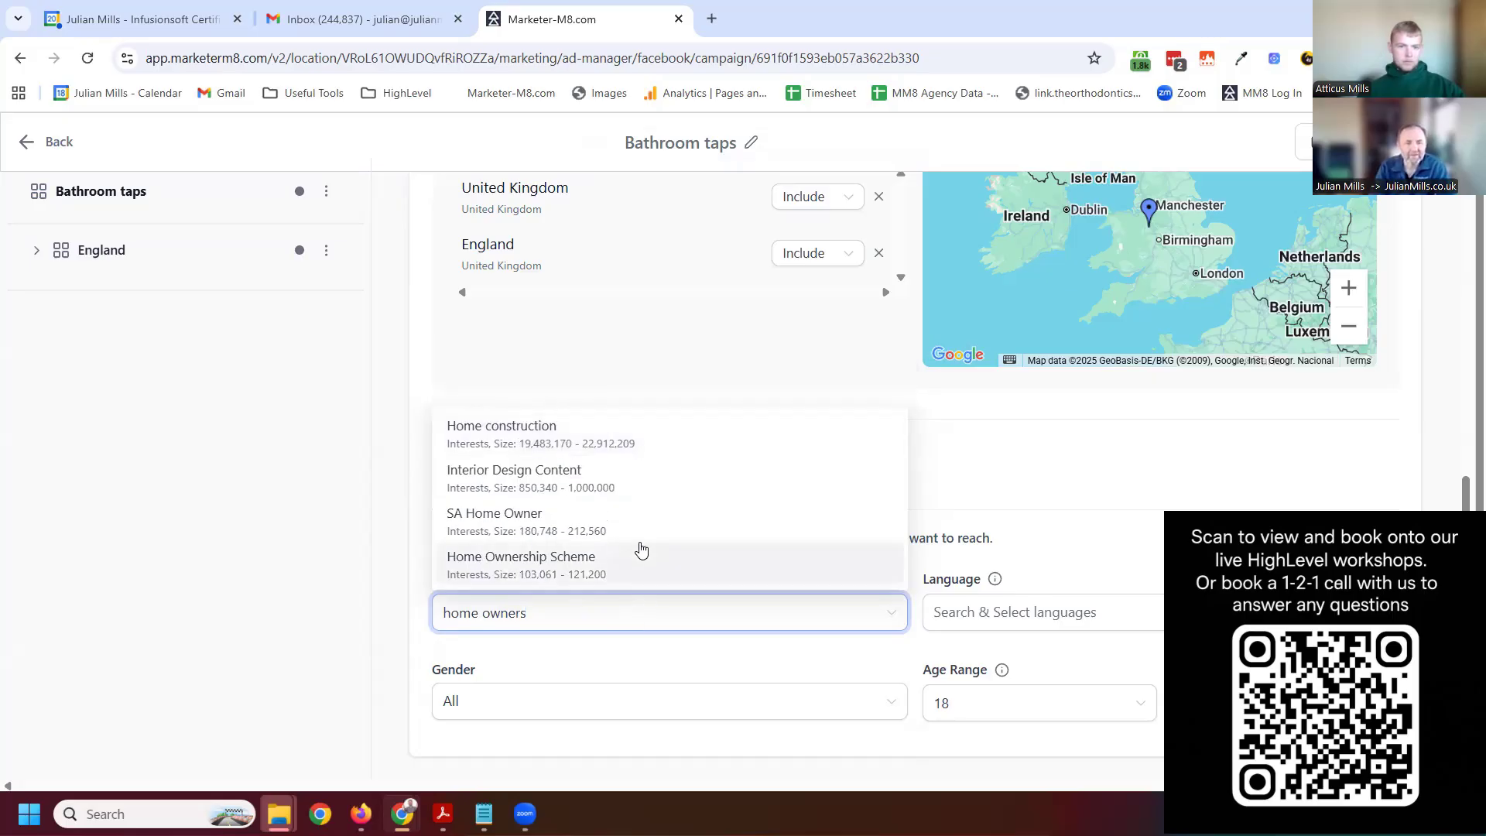
pyautogui.press('BackSpace')
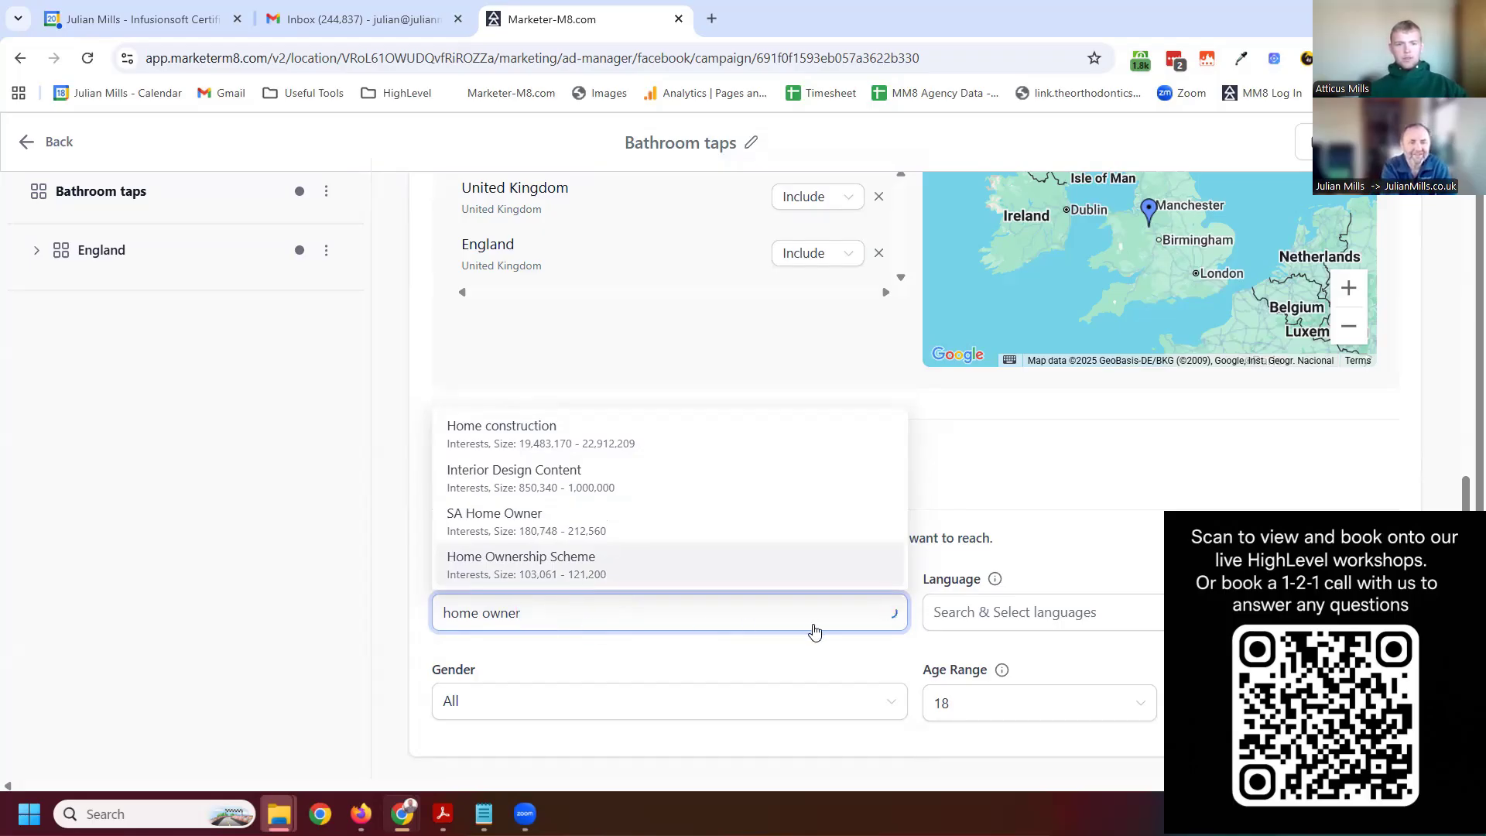
pyautogui.press('BackSpace')
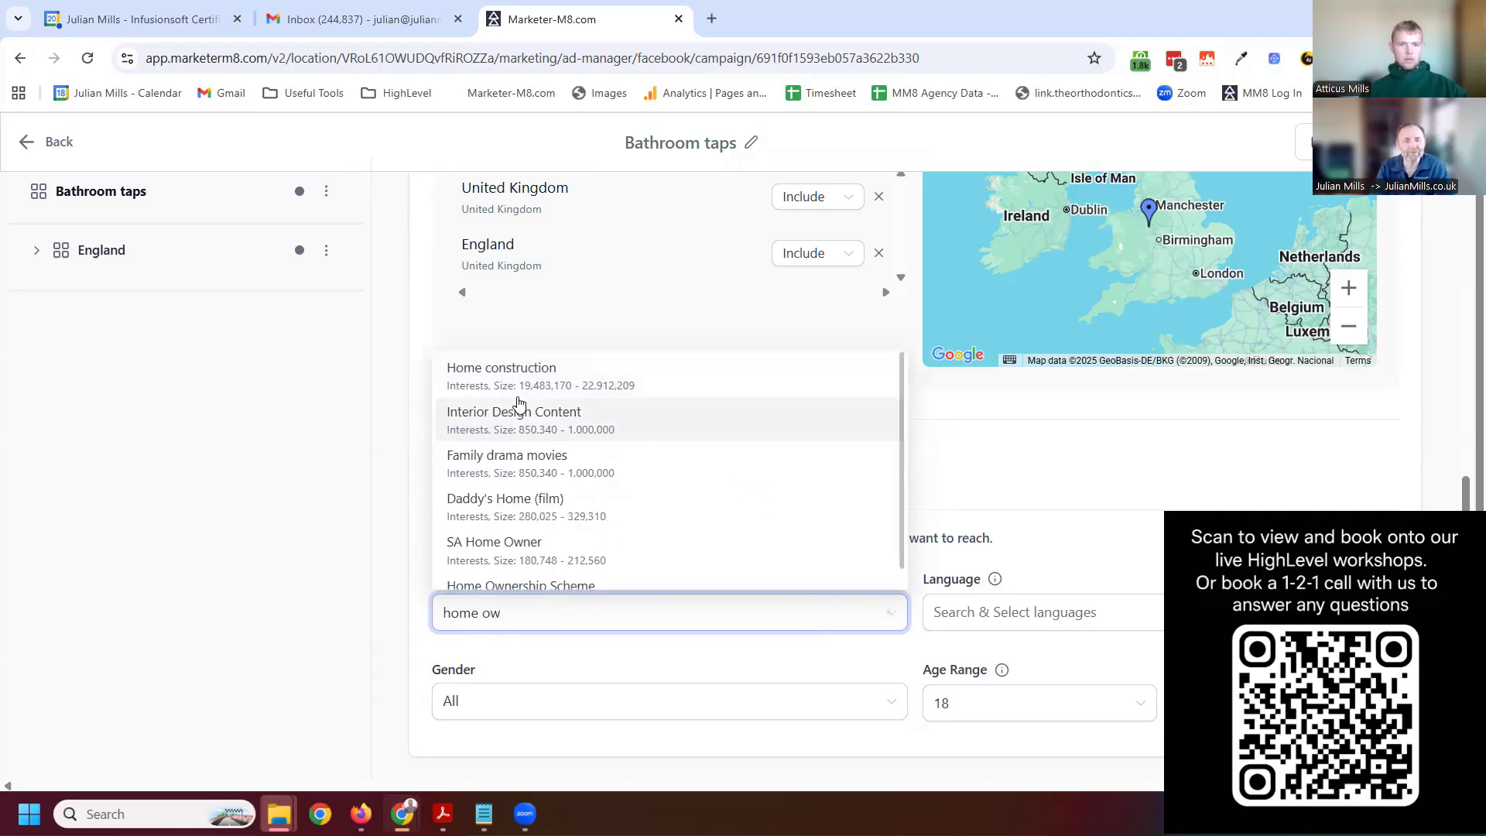
pyautogui.click(531, 382)
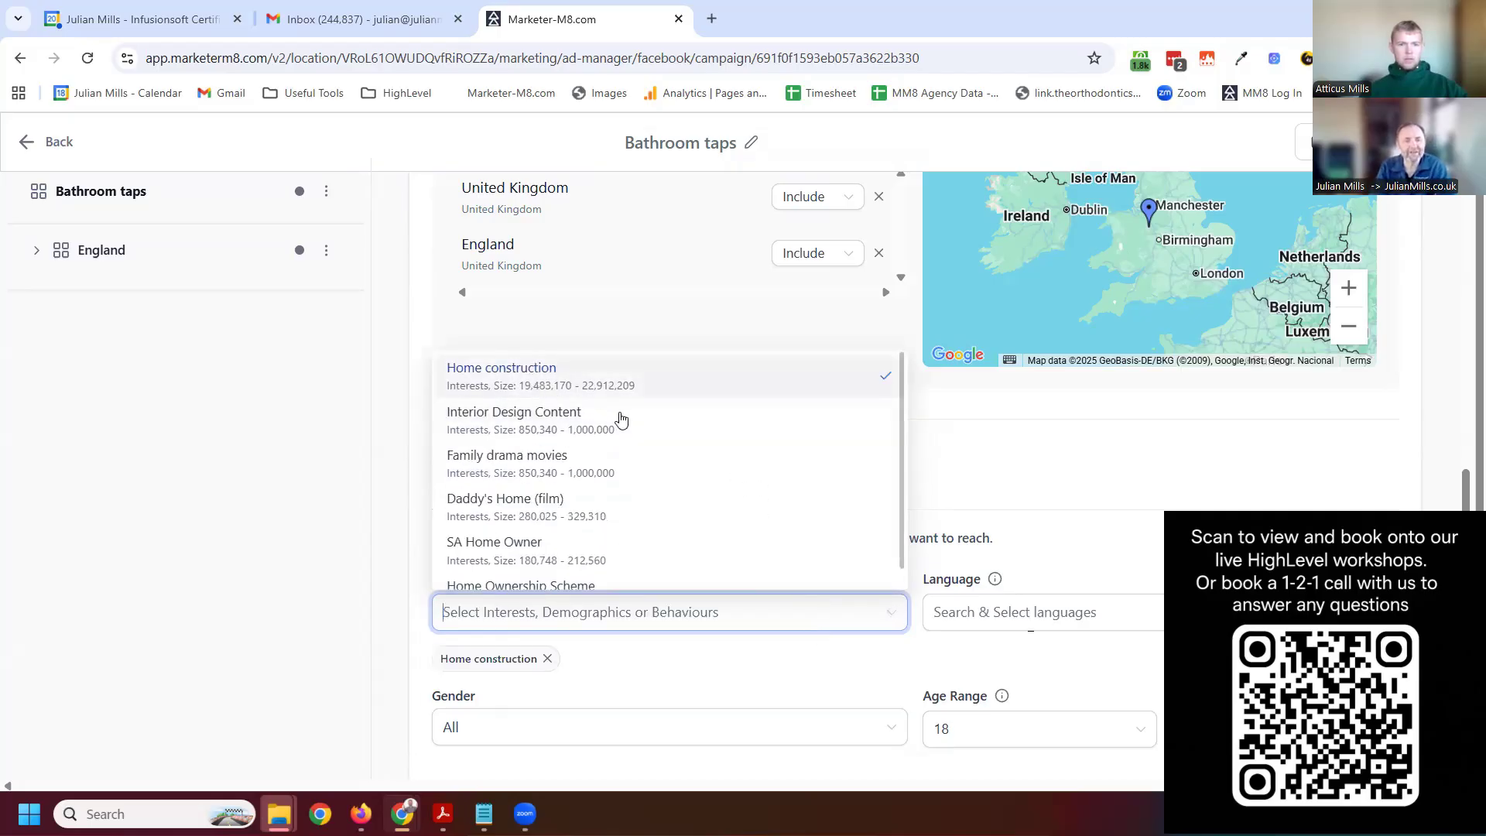
pyautogui.click(1183, 508)
# Set the audience language of the England ad set to English (UK)
pyautogui.click(1006, 612)
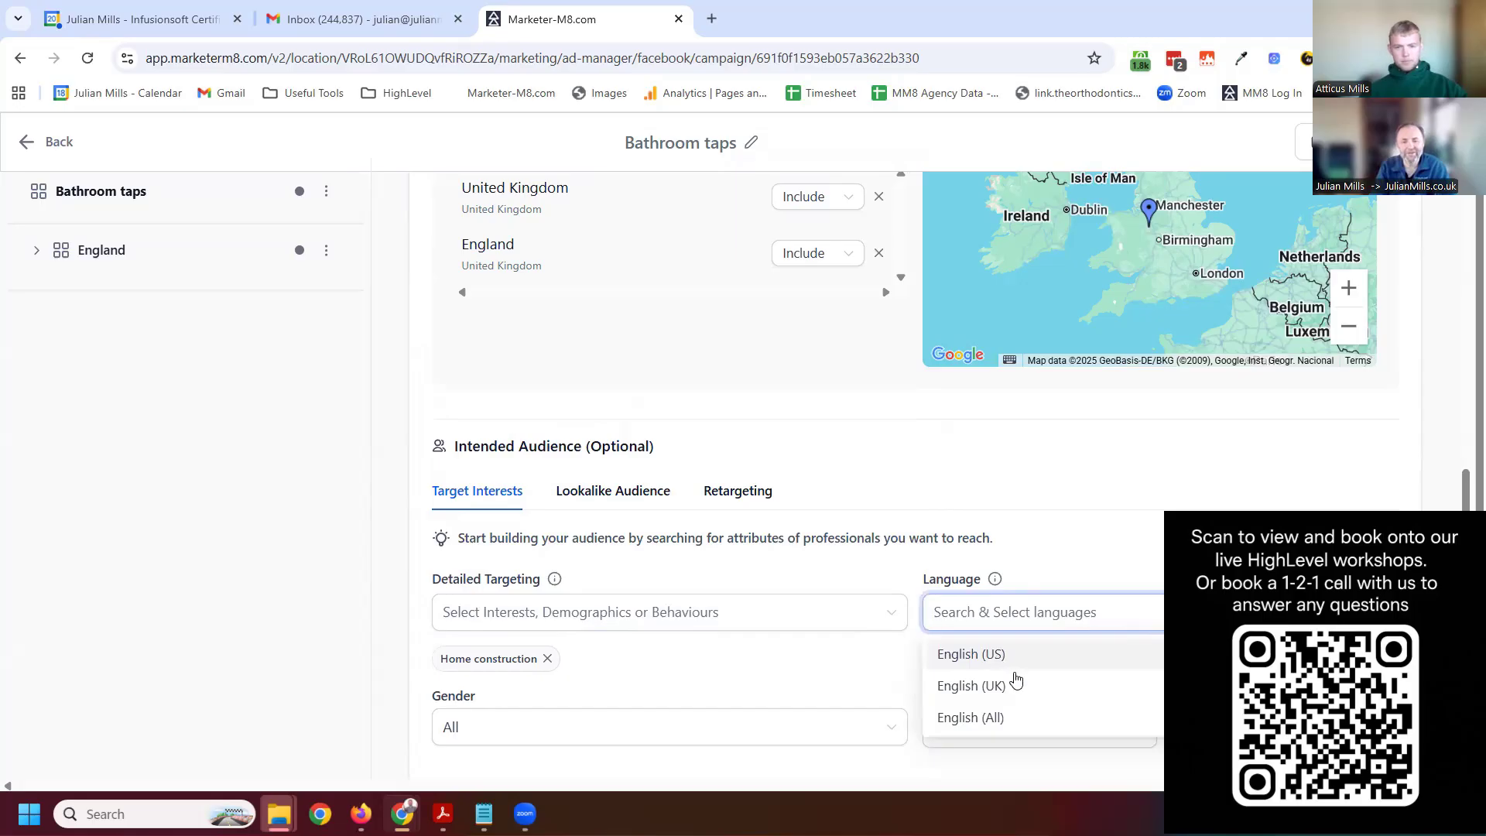
pyautogui.scroll(-1, 1154, 520)
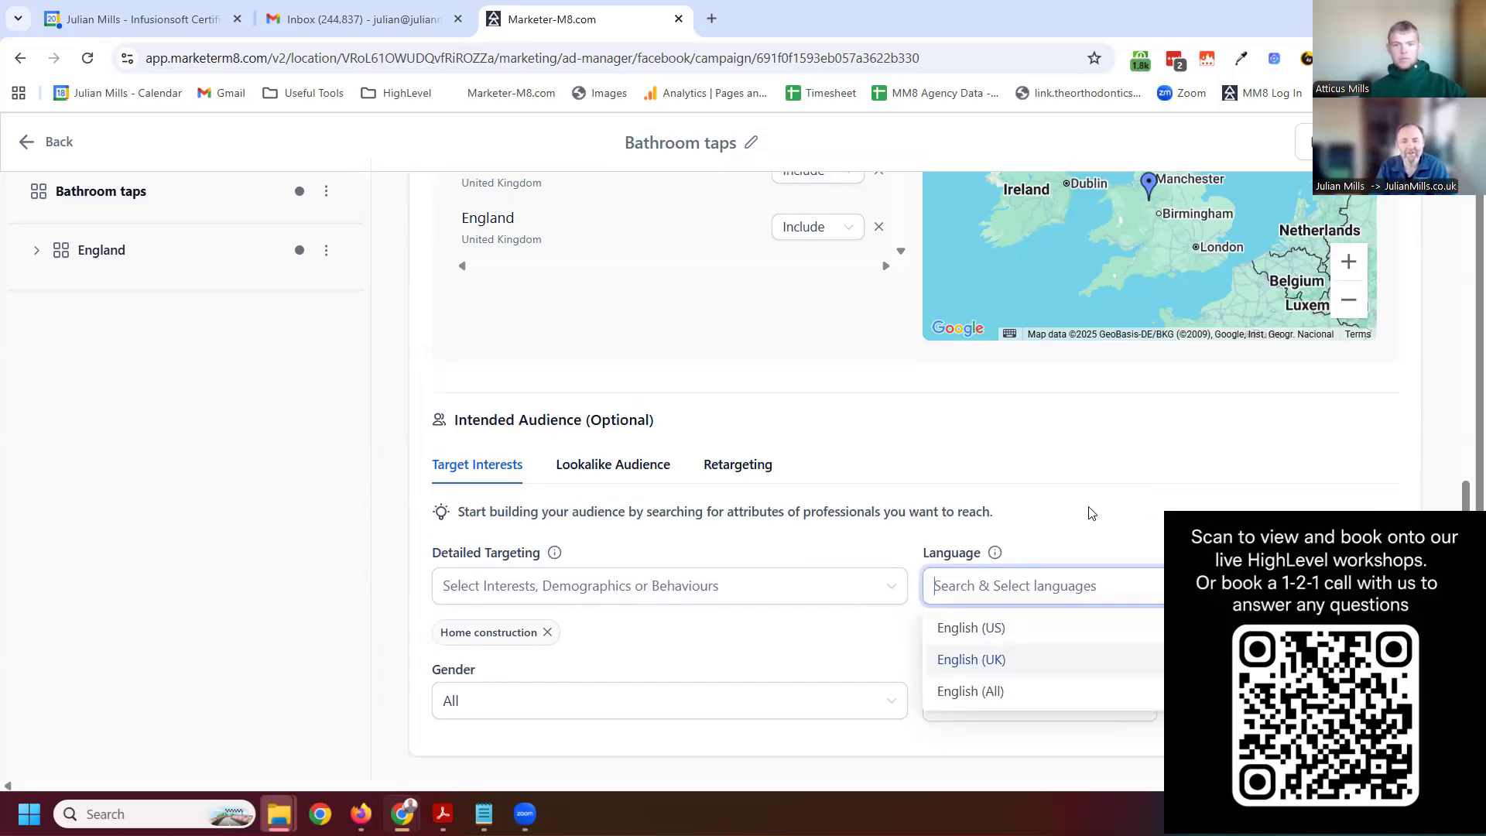
pyautogui.press('Return')
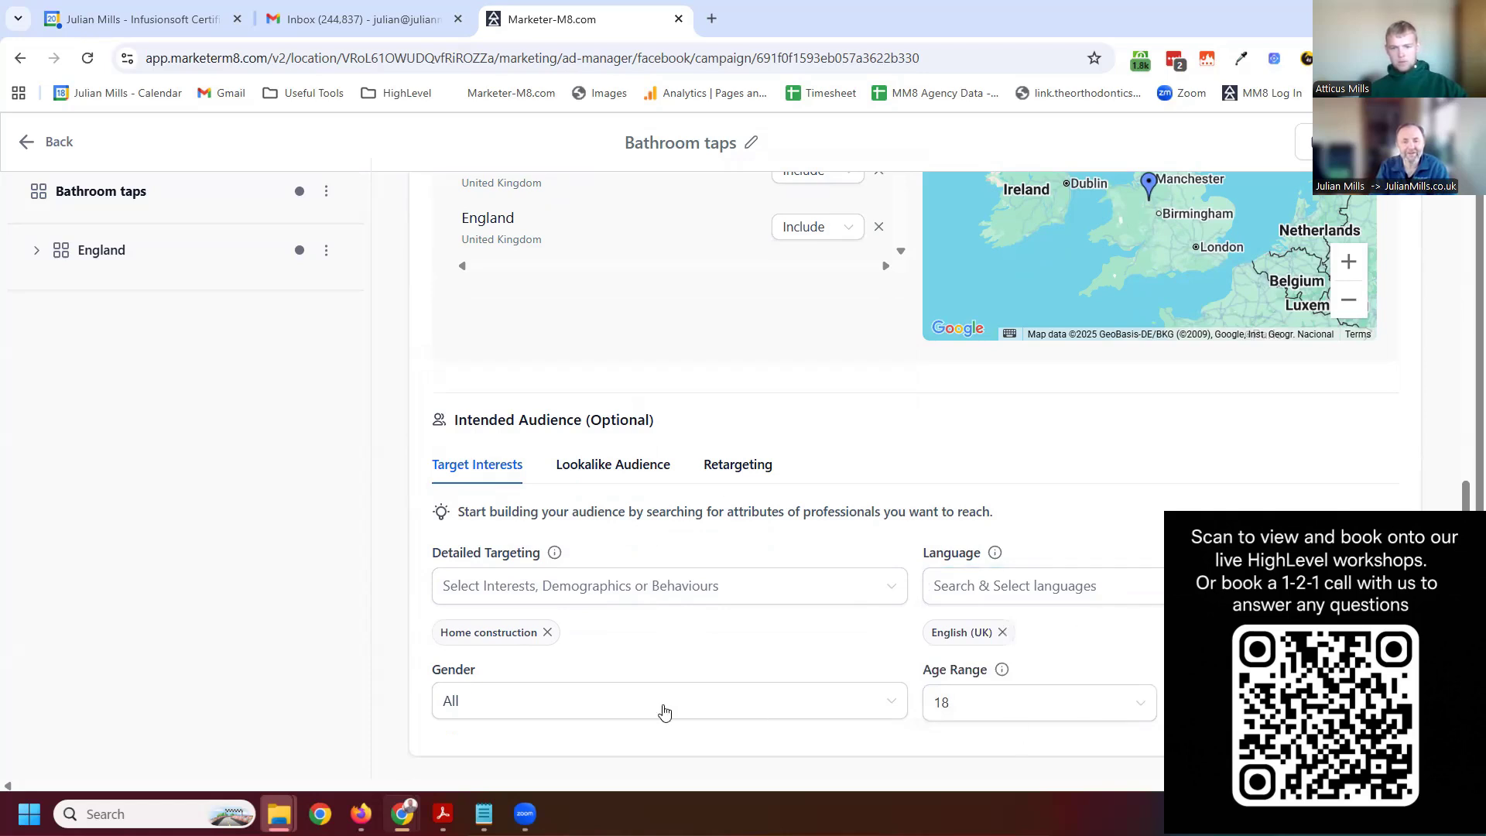
# Review the England ad set's settings from its name and budget through location to audience targeting, including its create and duplicate options
pyautogui.scroll(6, 1169, 486)
pyautogui.scroll(-6, 1169, 486)
pyautogui.scroll(11, 1156, 485)
pyautogui.scroll(-2, 1154, 485)
pyautogui.scroll(-7, 1153, 487)
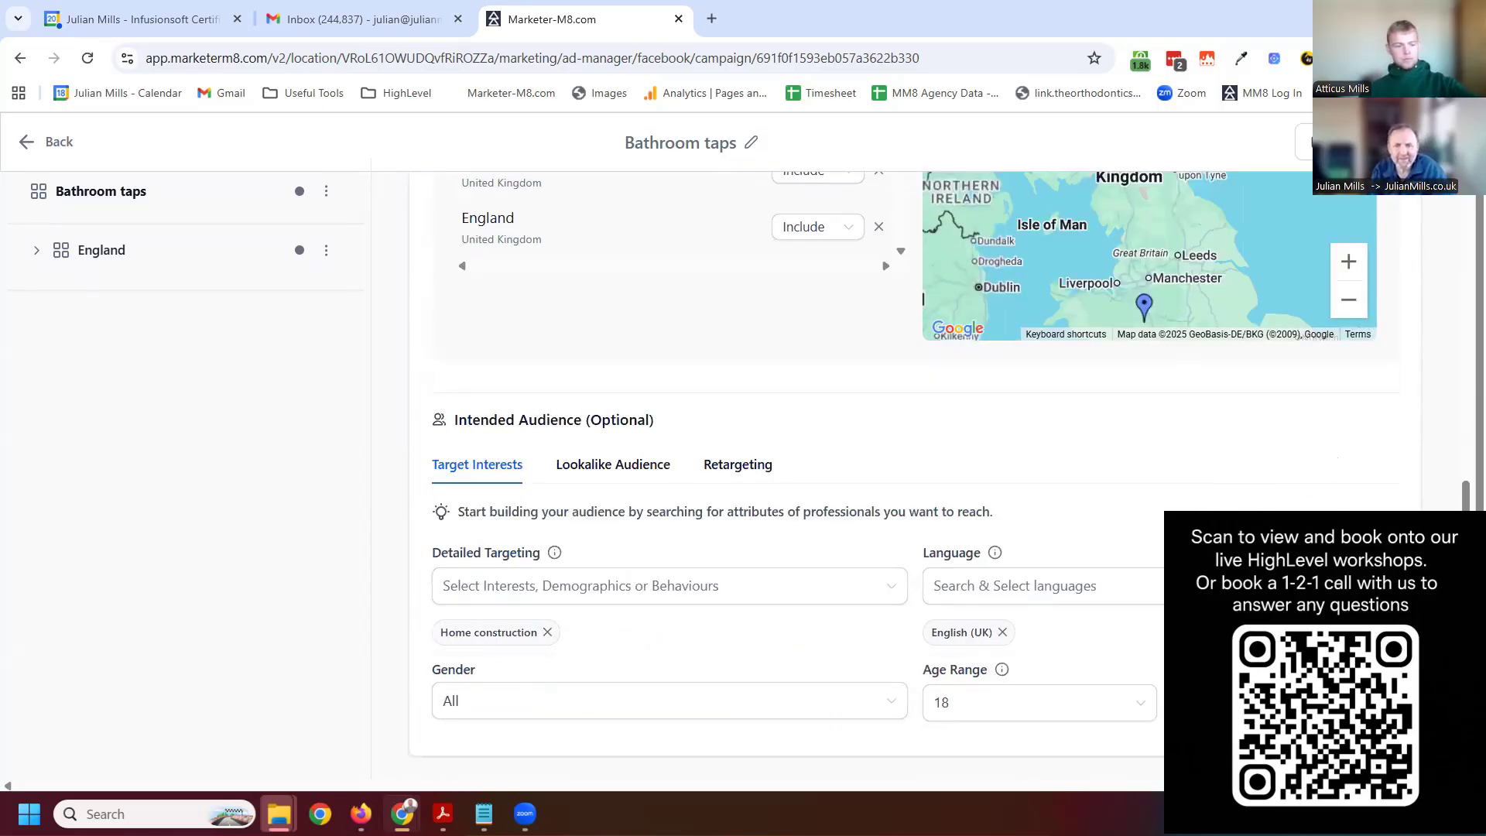
pyautogui.scroll(4, 1328, 327)
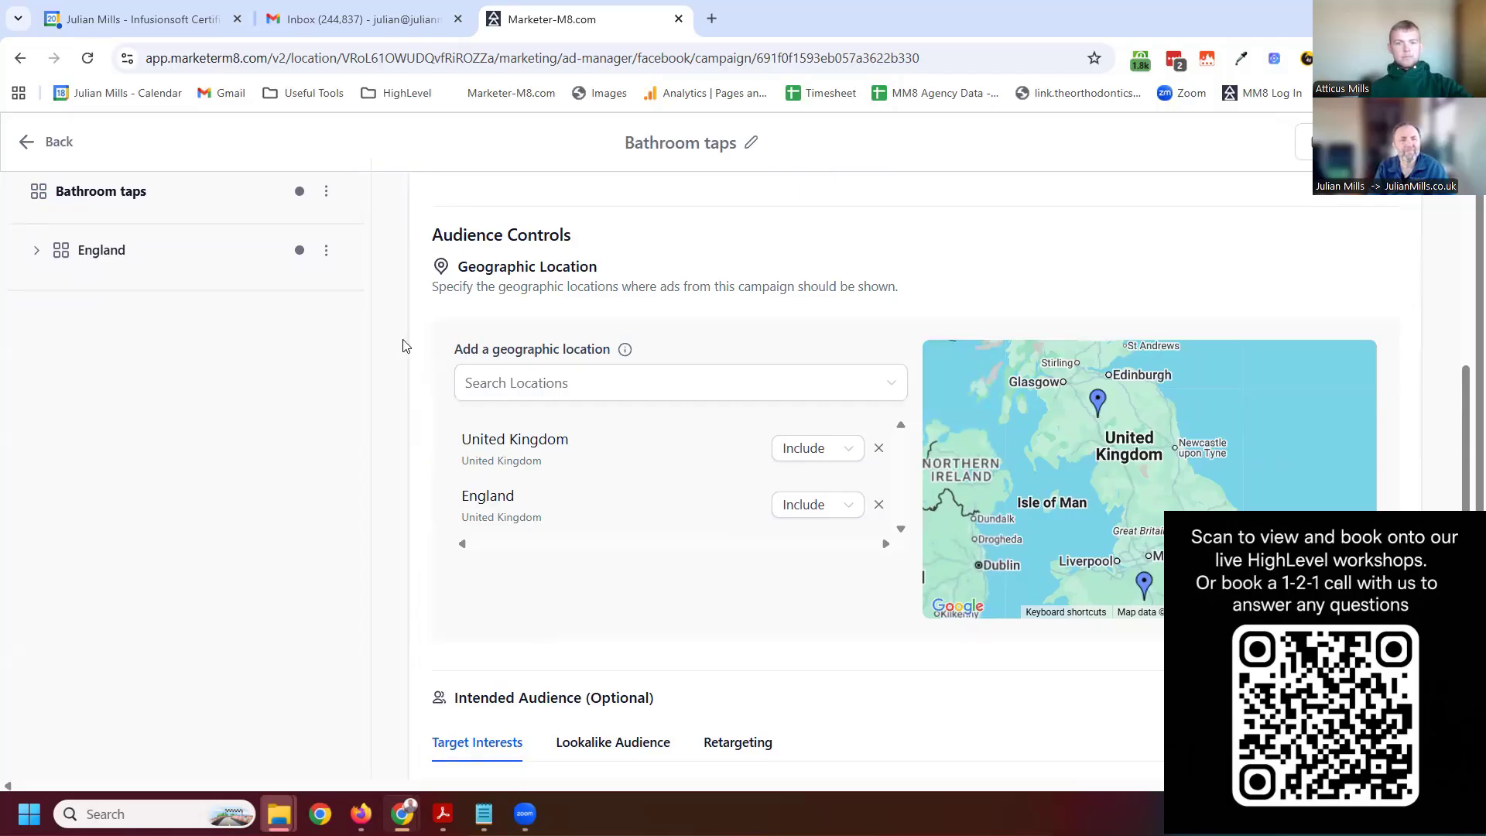
pyautogui.click(225, 249)
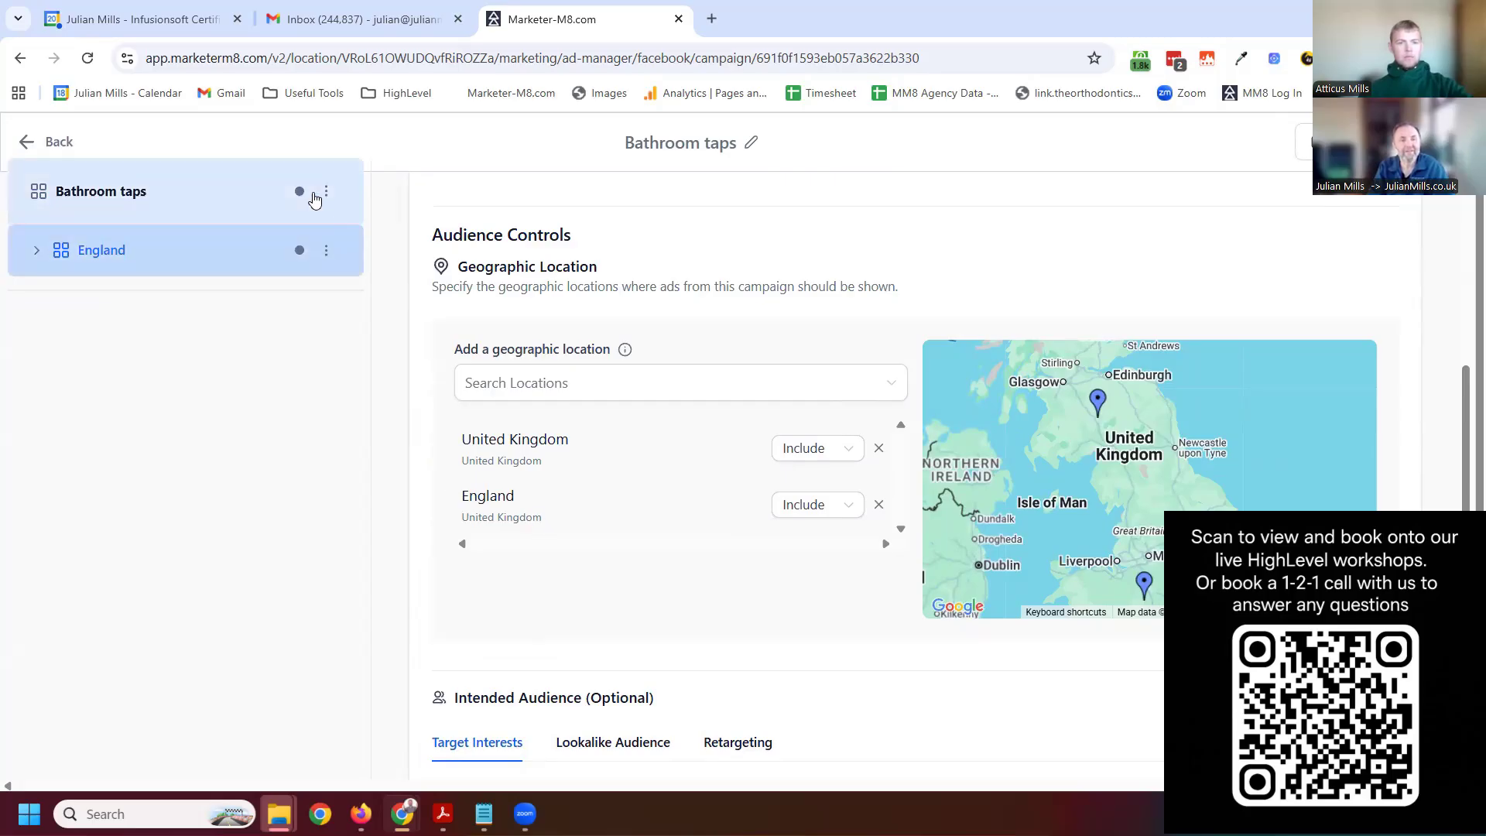
pyautogui.click(326, 250)
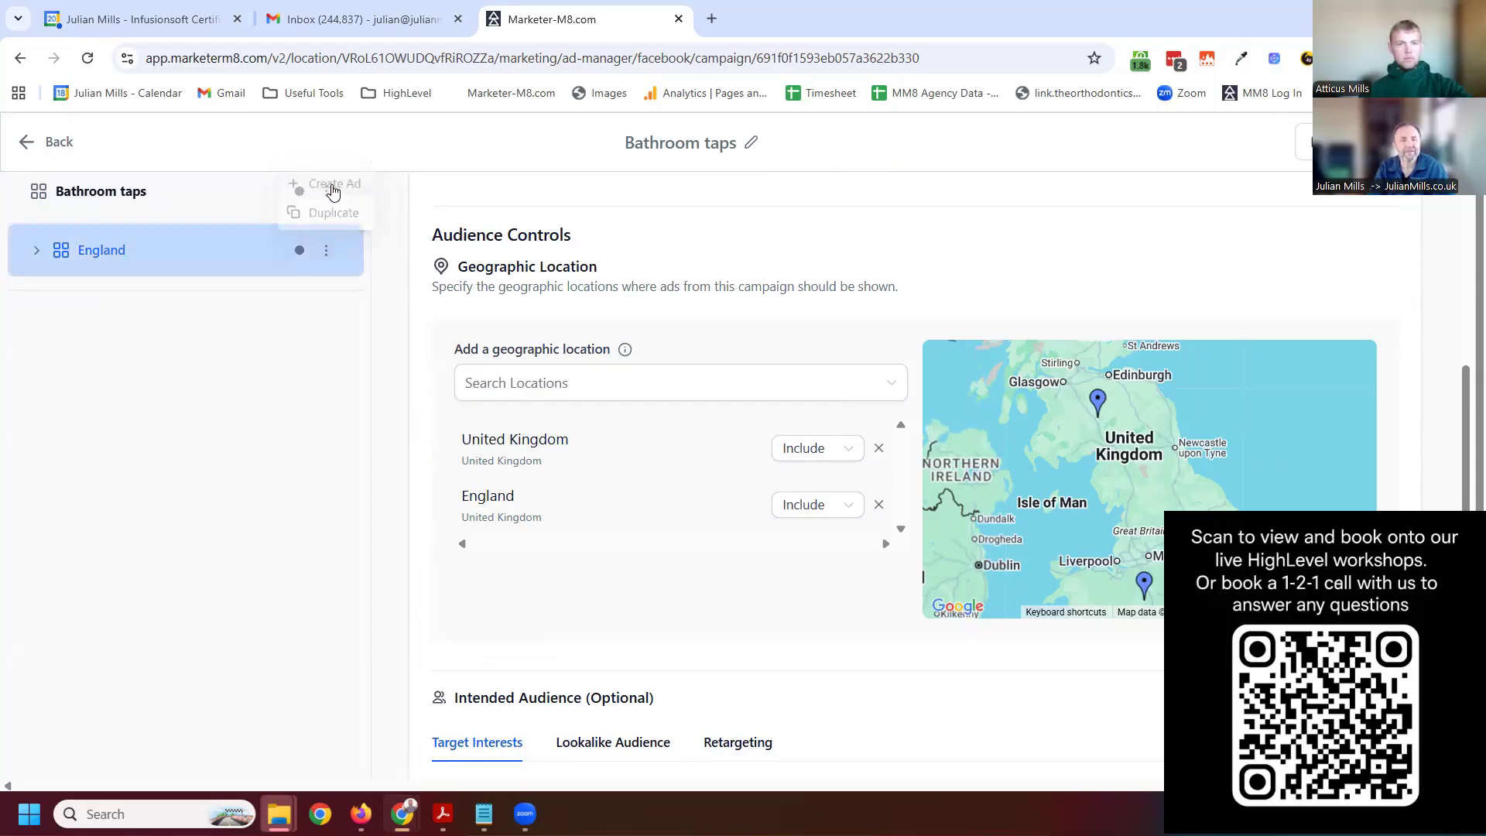
pyautogui.scroll(-3, 792, 529)
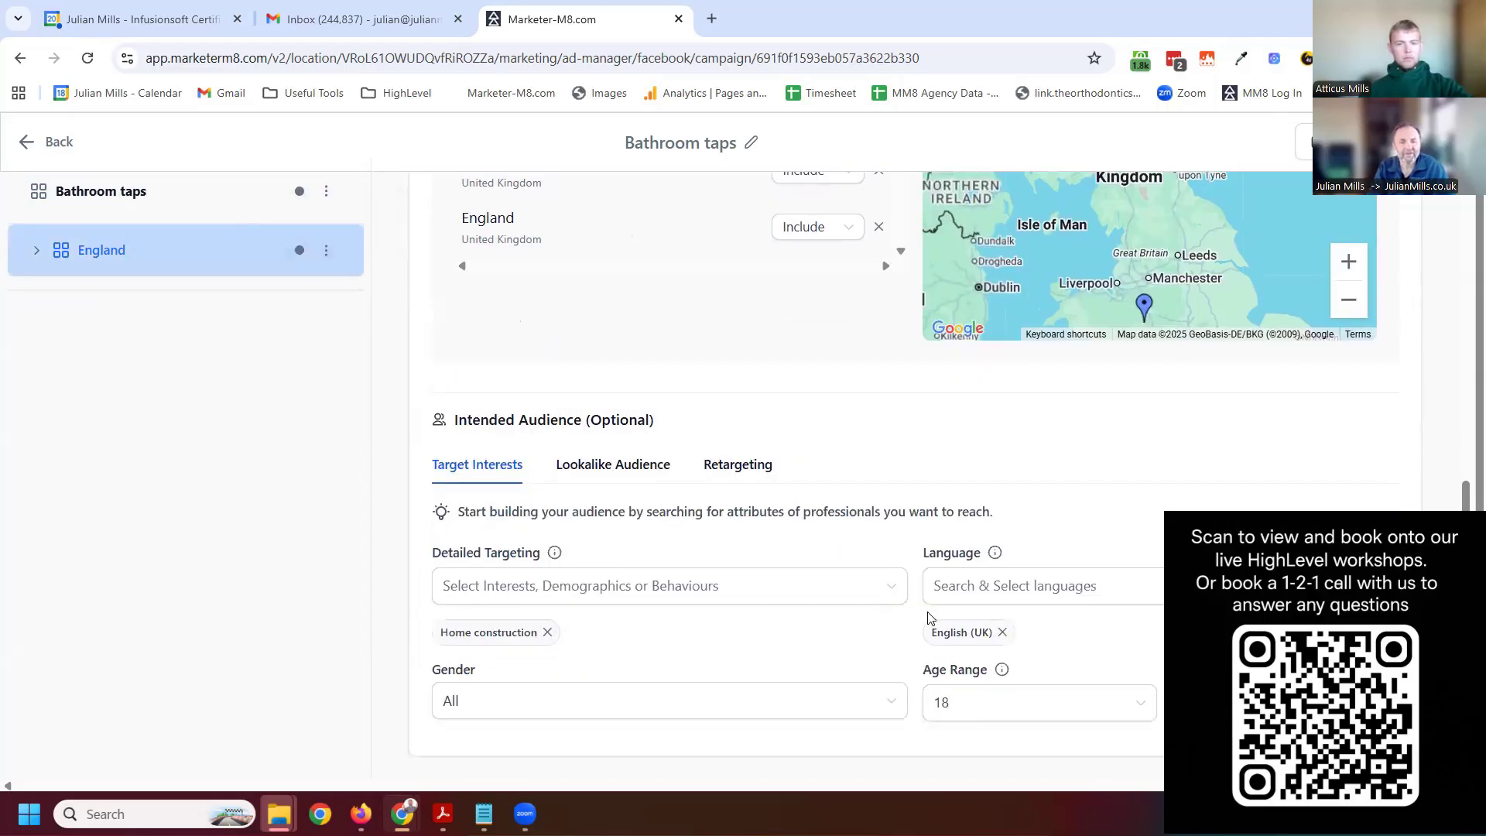
pyautogui.scroll(10, 929, 617)
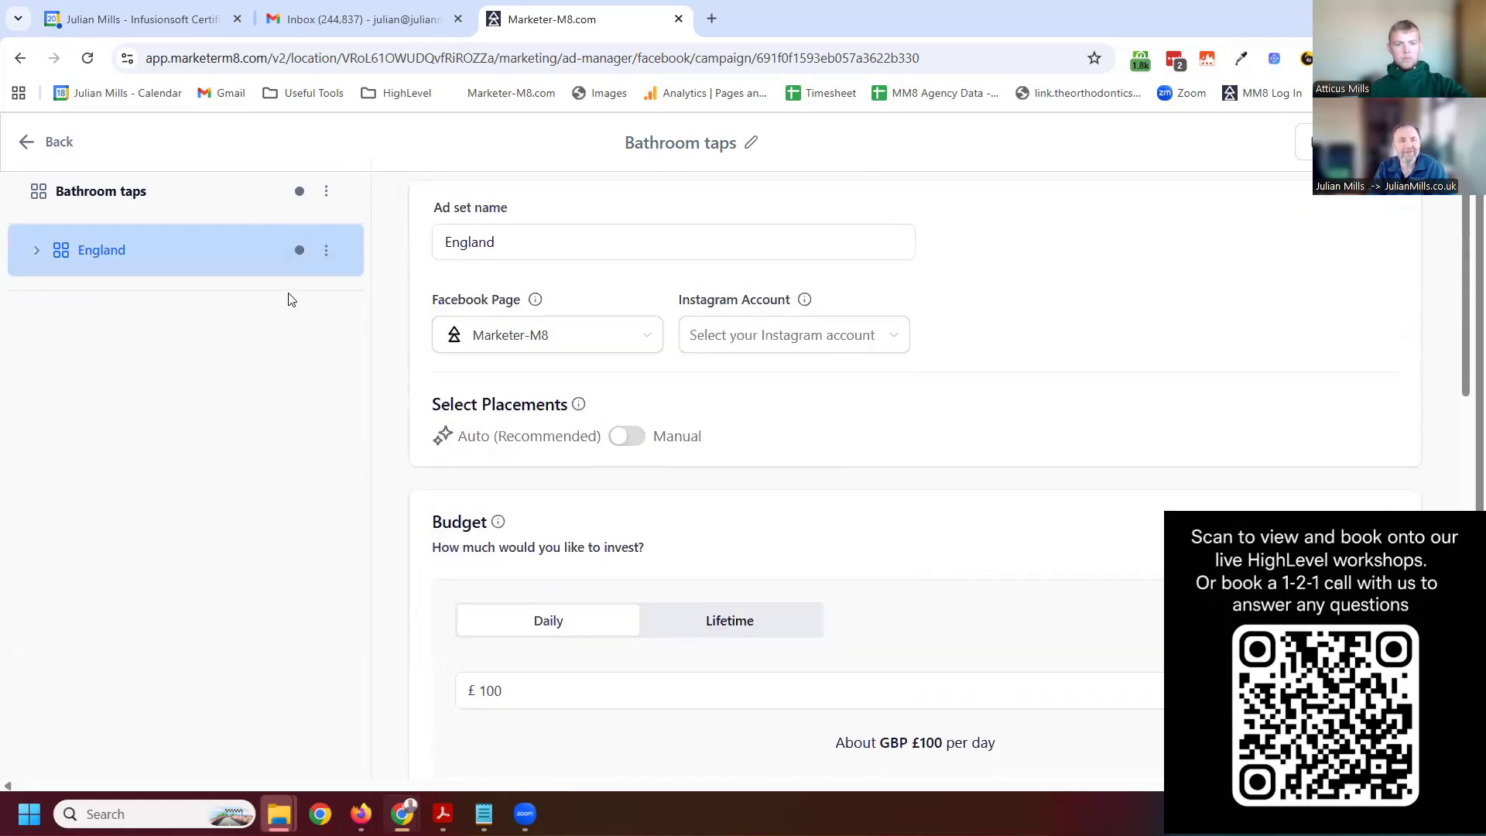
pyautogui.scroll(-10, 884, 491)
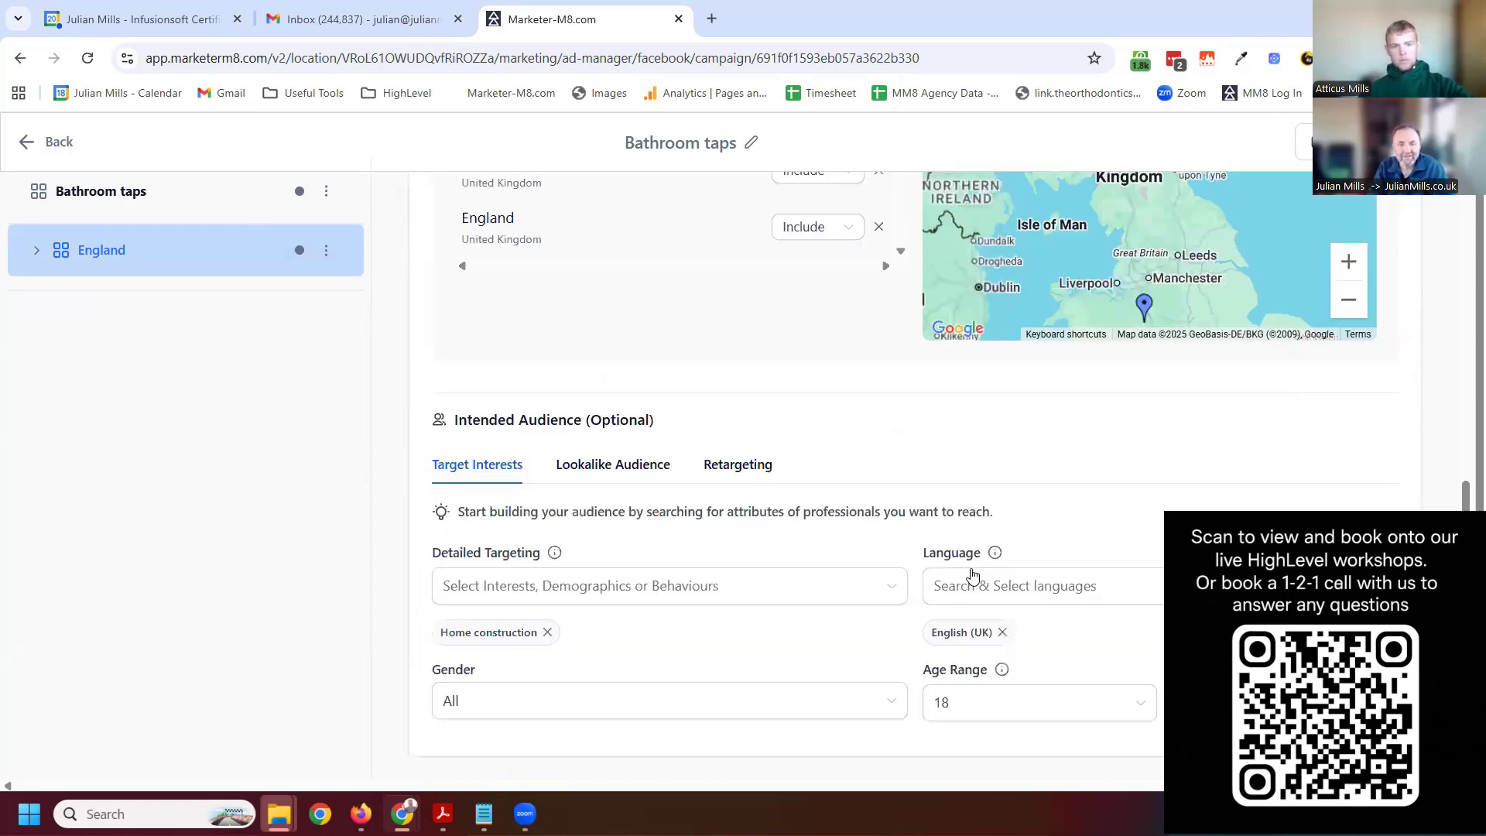
pyautogui.scroll(4, 1116, 628)
pyautogui.scroll(6, 1116, 628)
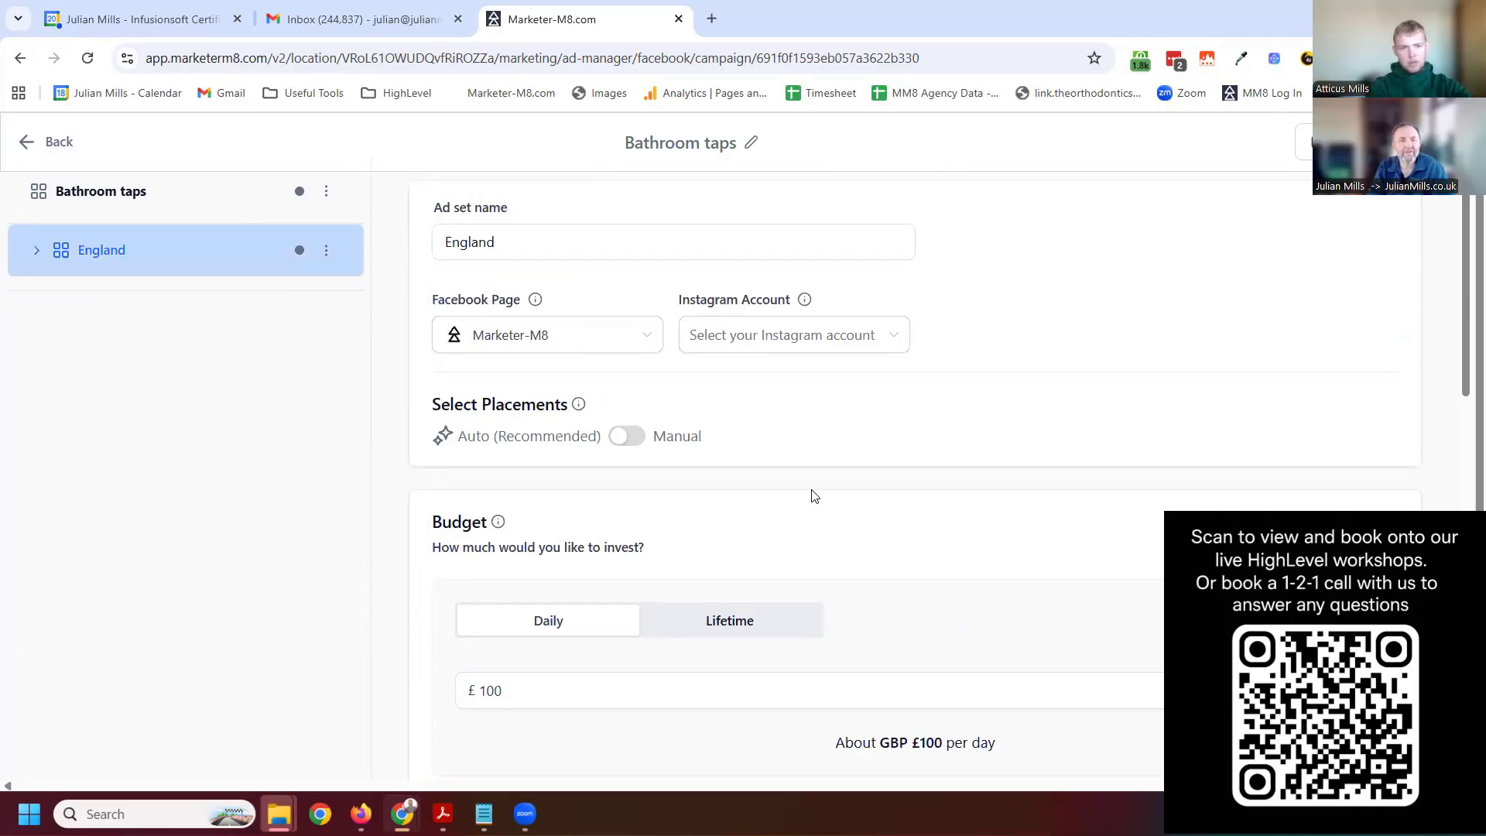
# Rename the England ad set's first ad "Gold Taps" and assign it the Quick Wins Book - UK lead form
pyautogui.click(37, 250)
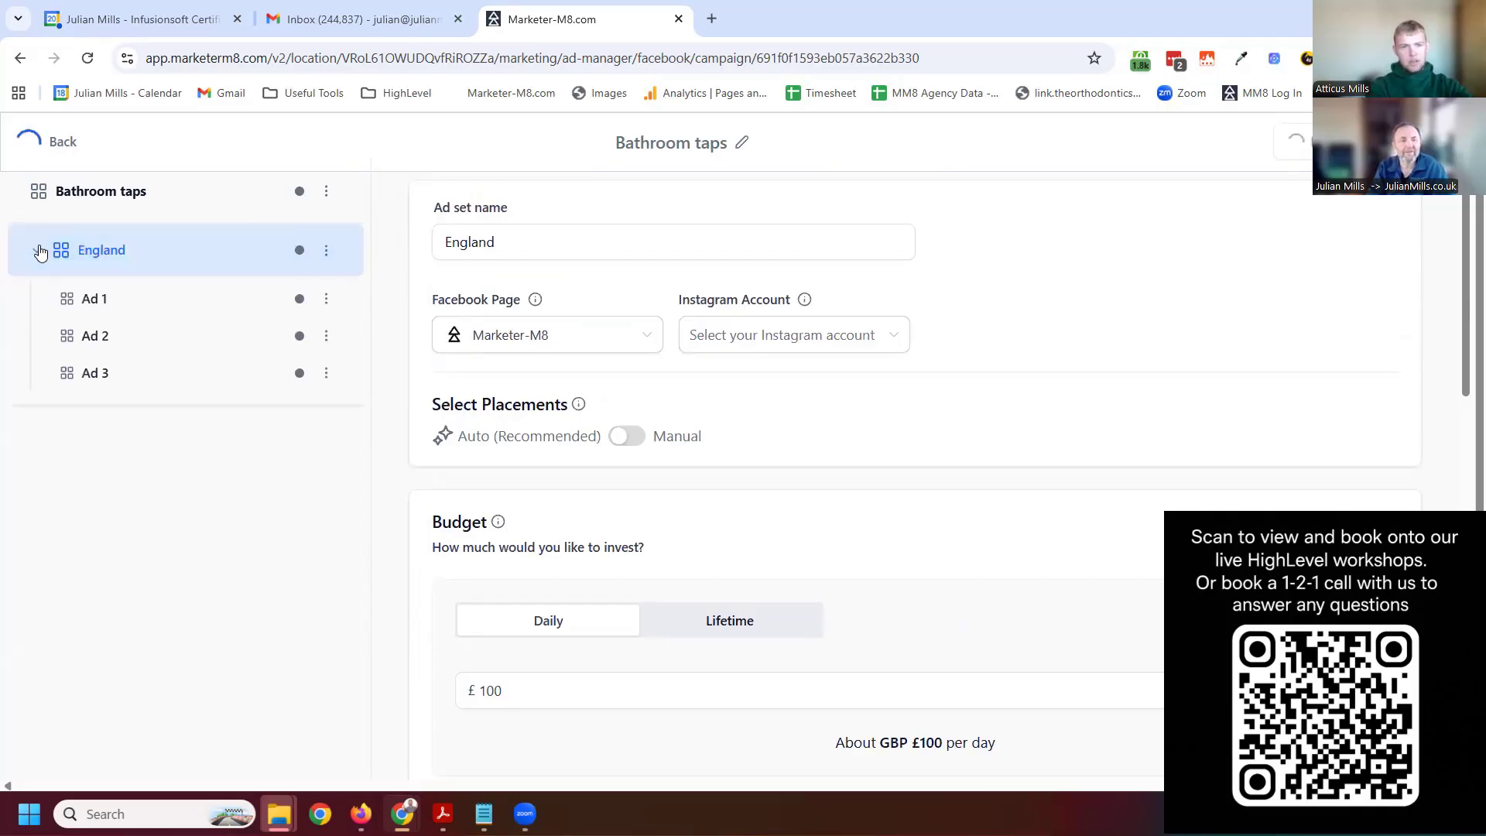
pyautogui.click(188, 310)
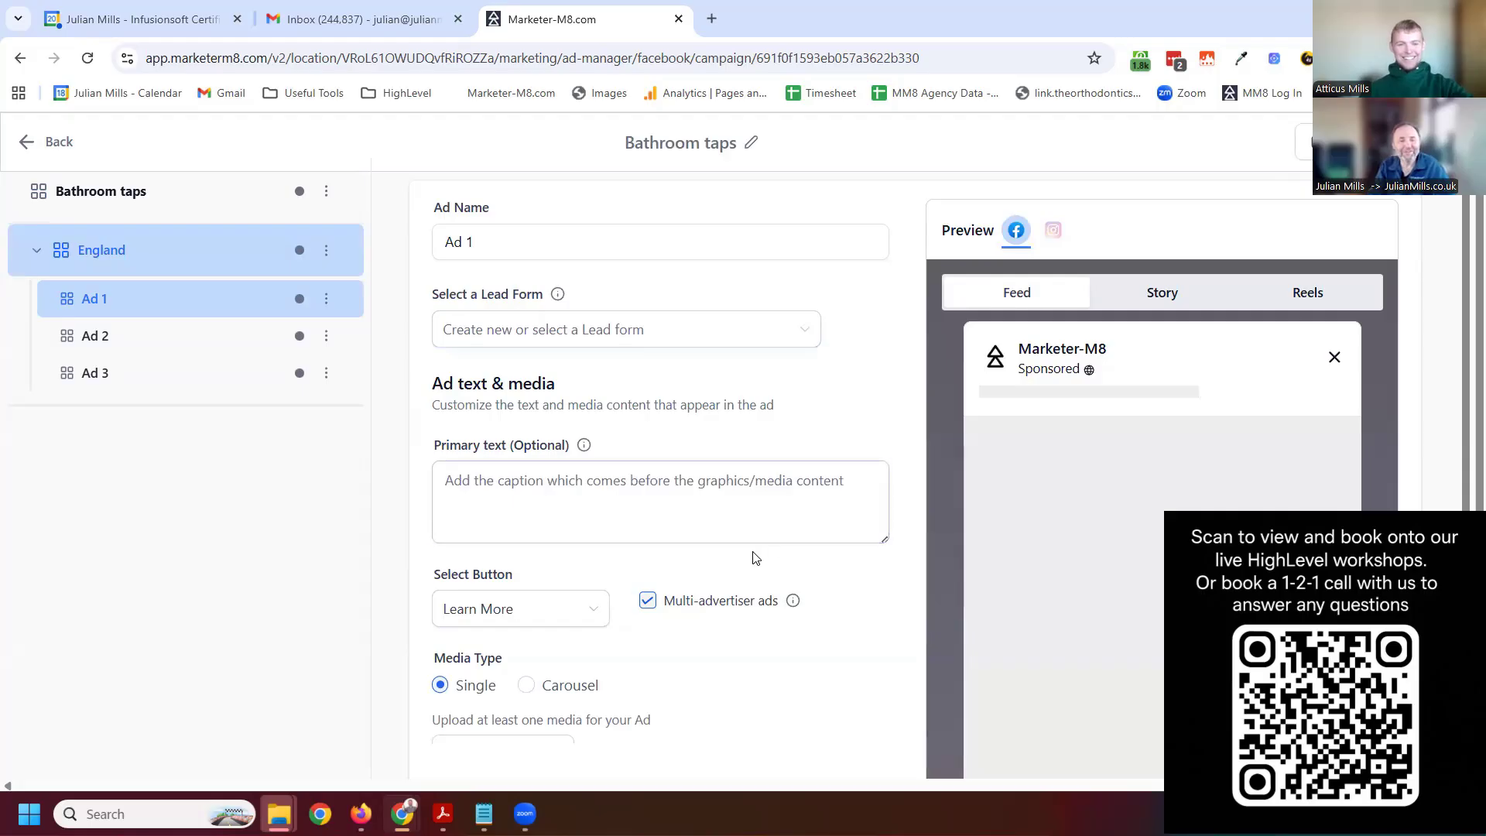
pyautogui.moveTo(490, 241); pyautogui.dragTo(399, 249)
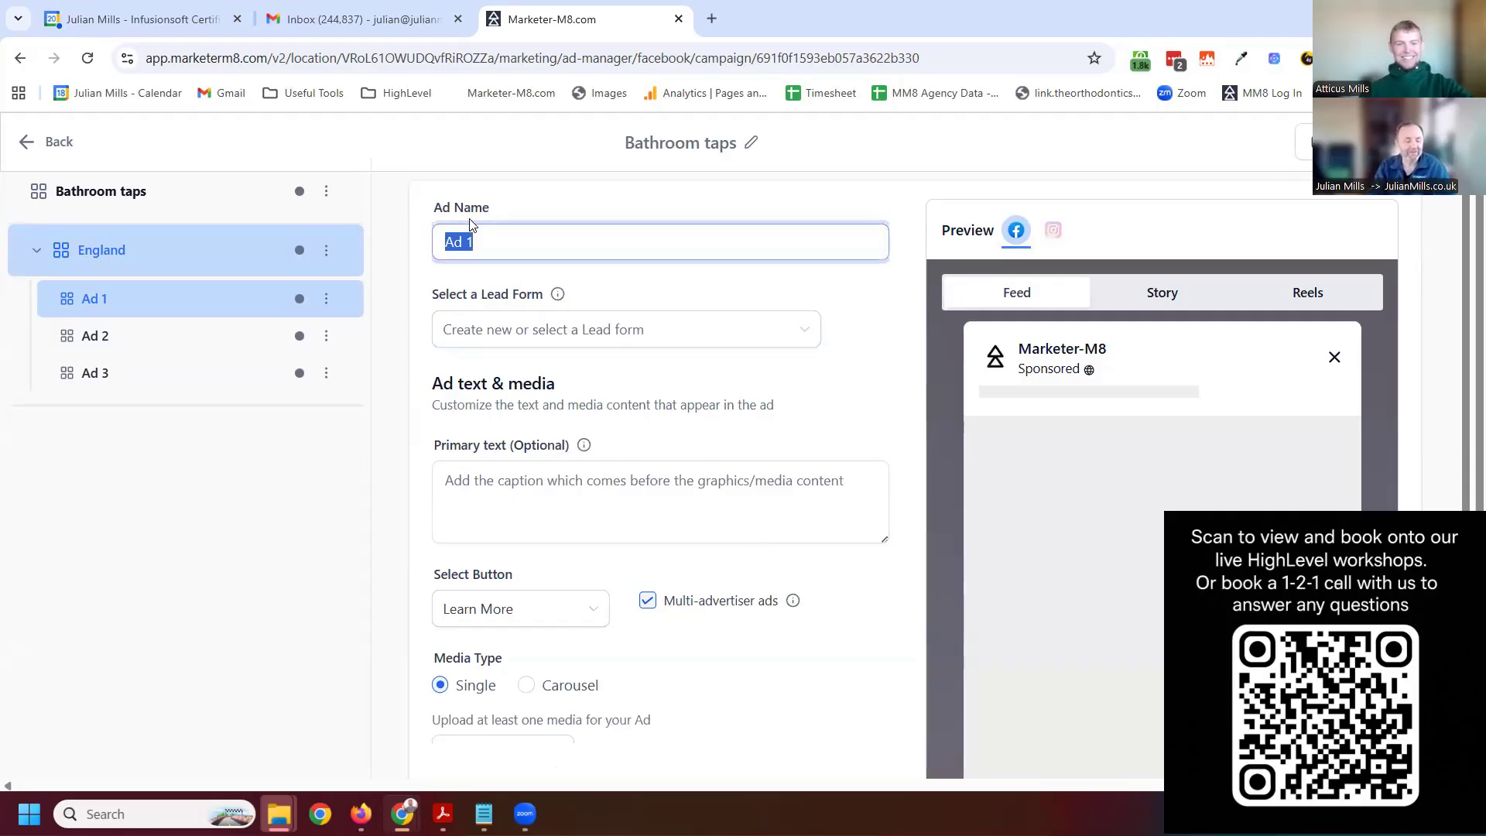
pyautogui.write('Gold')
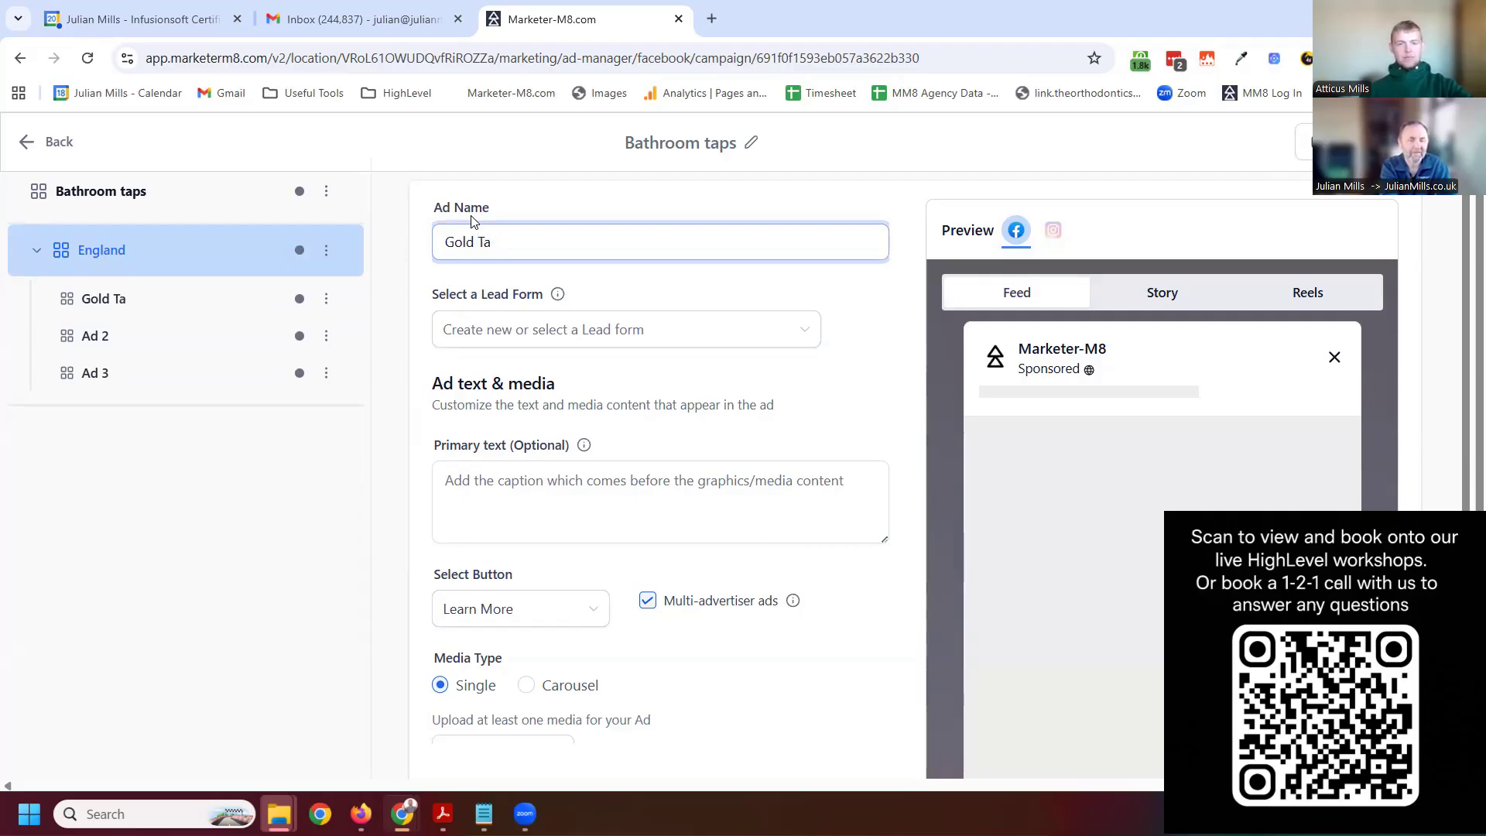
pyautogui.click(541, 328)
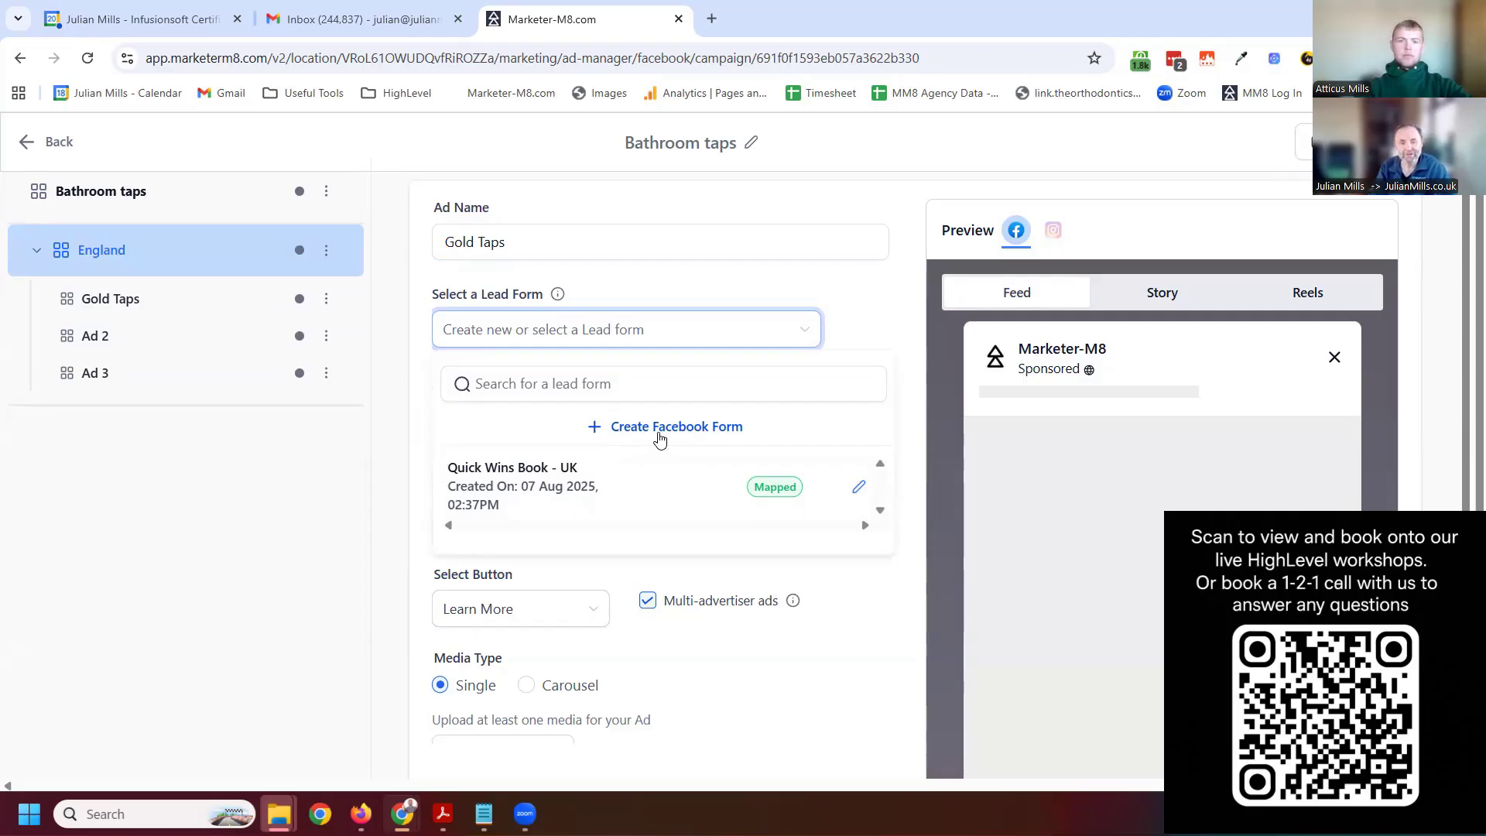
pyautogui.click(520, 498)
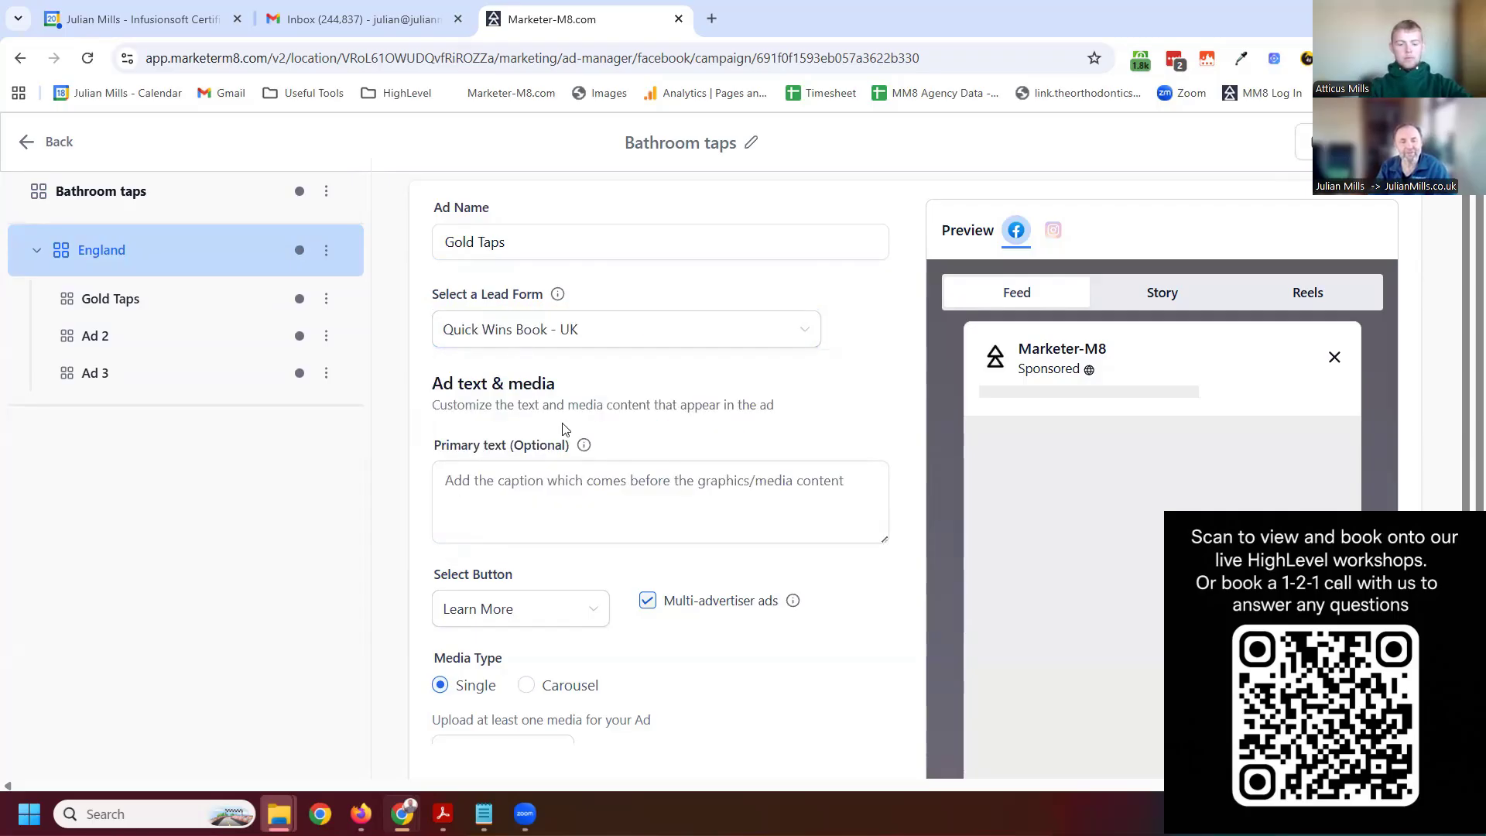
# Review the Gold Taps ad's text and media settings and its Story, Reels and Feed previews on Facebook
pyautogui.scroll(-3, 561, 488)
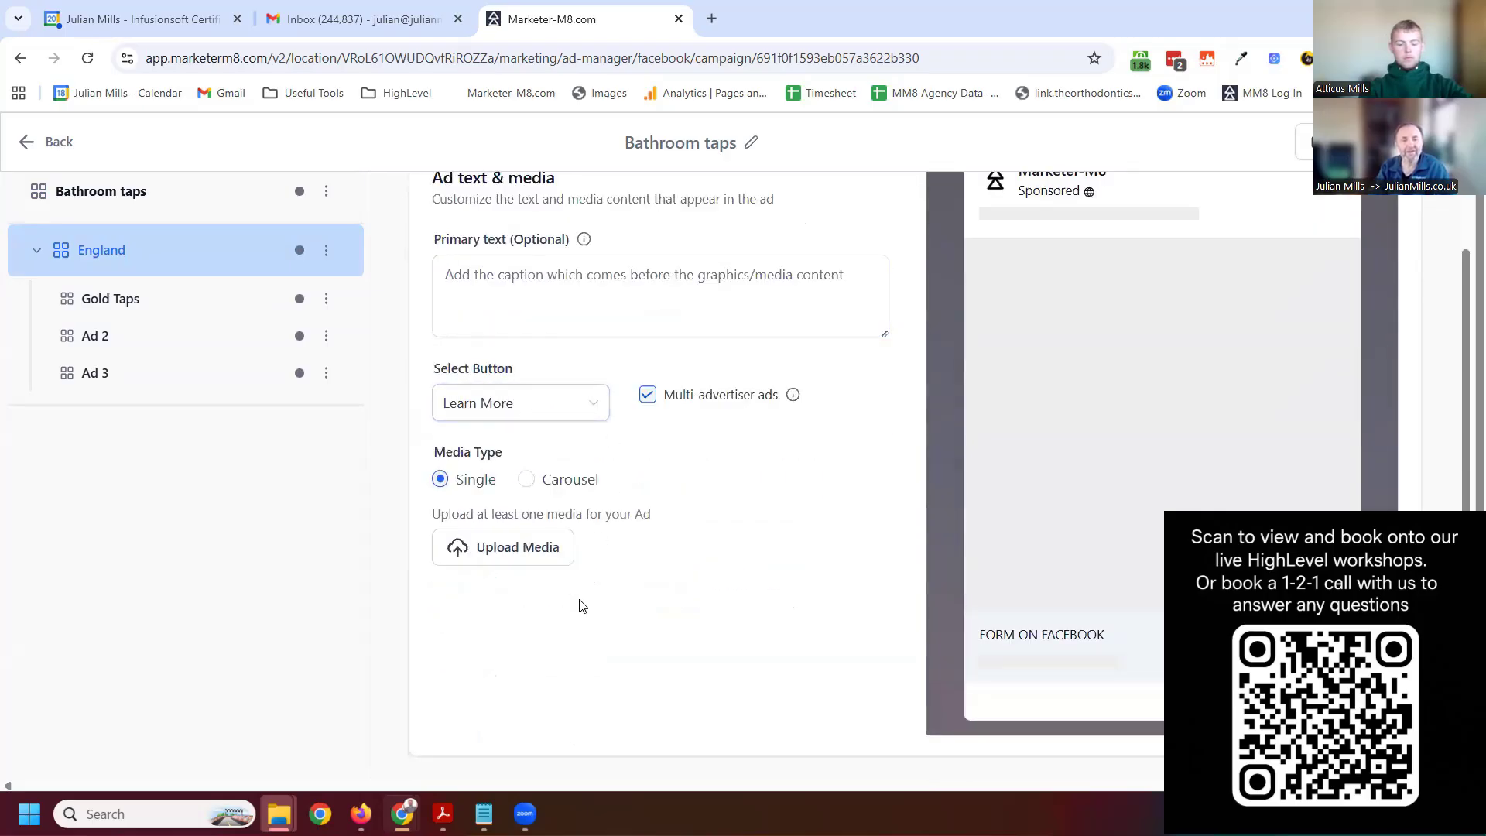
pyautogui.scroll(2, 1191, 398)
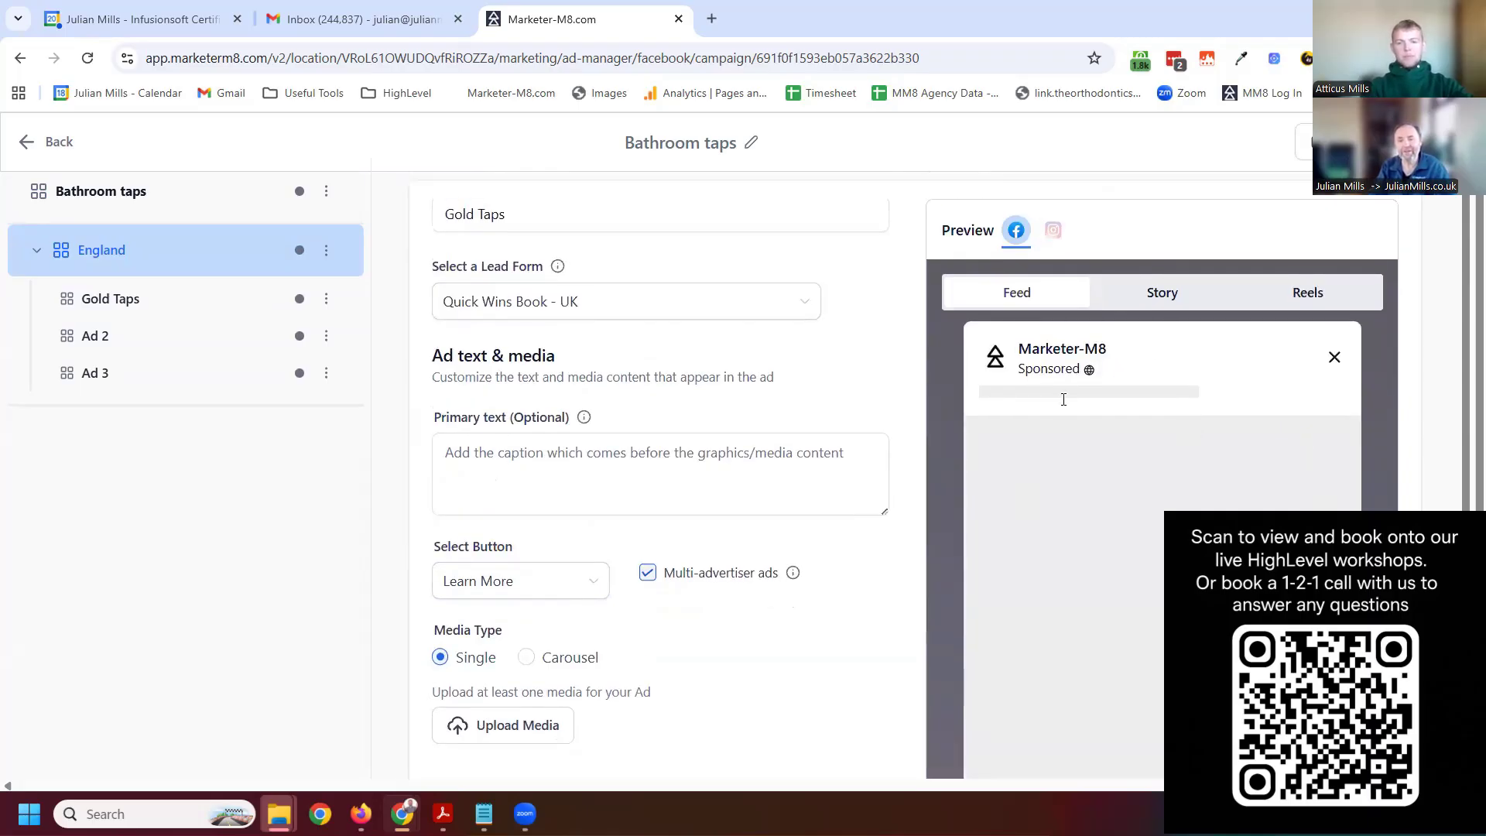
pyautogui.click(1162, 292)
pyautogui.click(1312, 296)
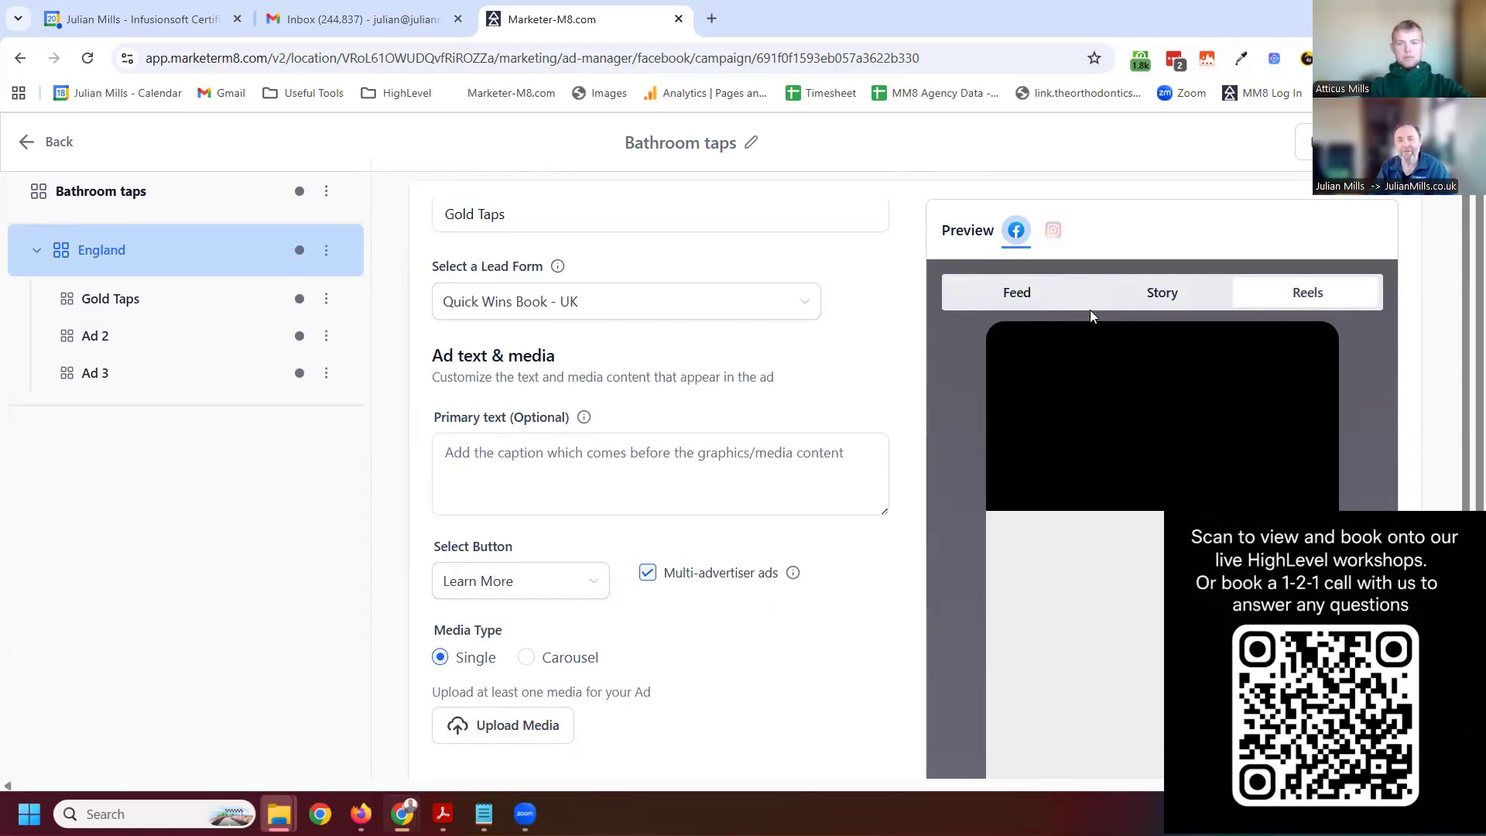
pyautogui.click(1012, 296)
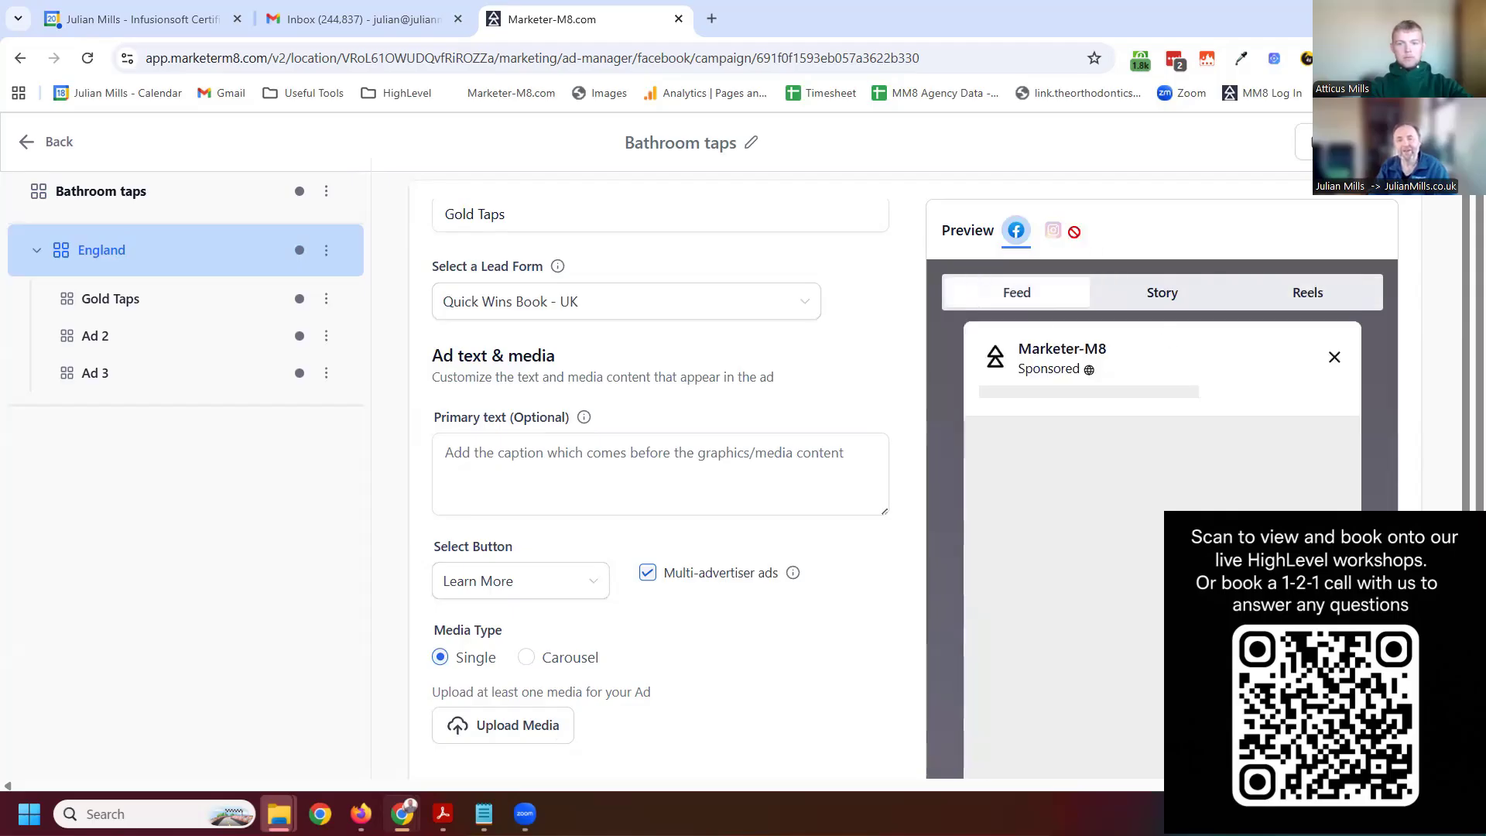
pyautogui.scroll(-2, 1088, 476)
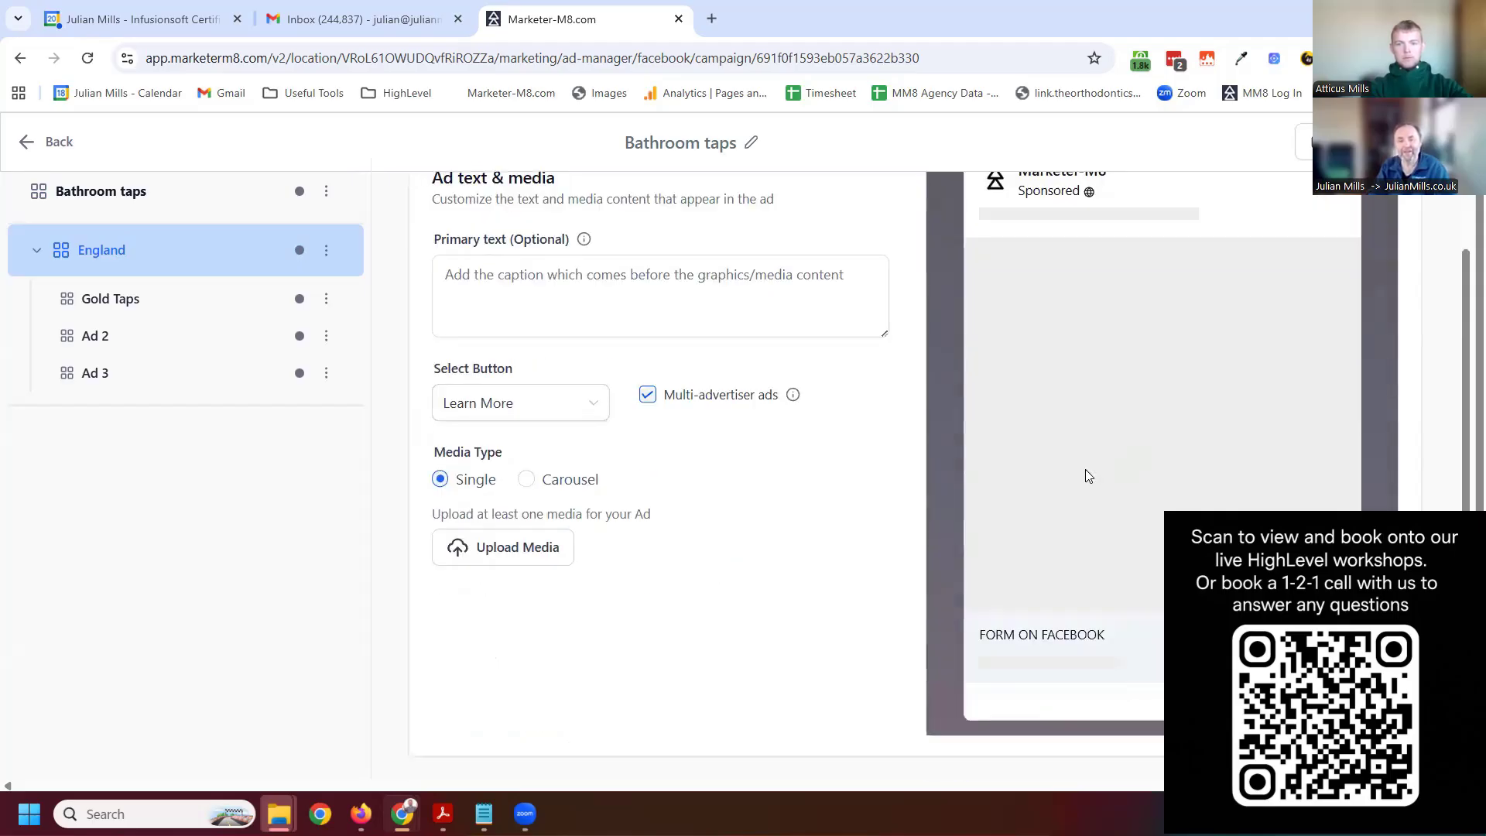
pyautogui.scroll(3, 897, 693)
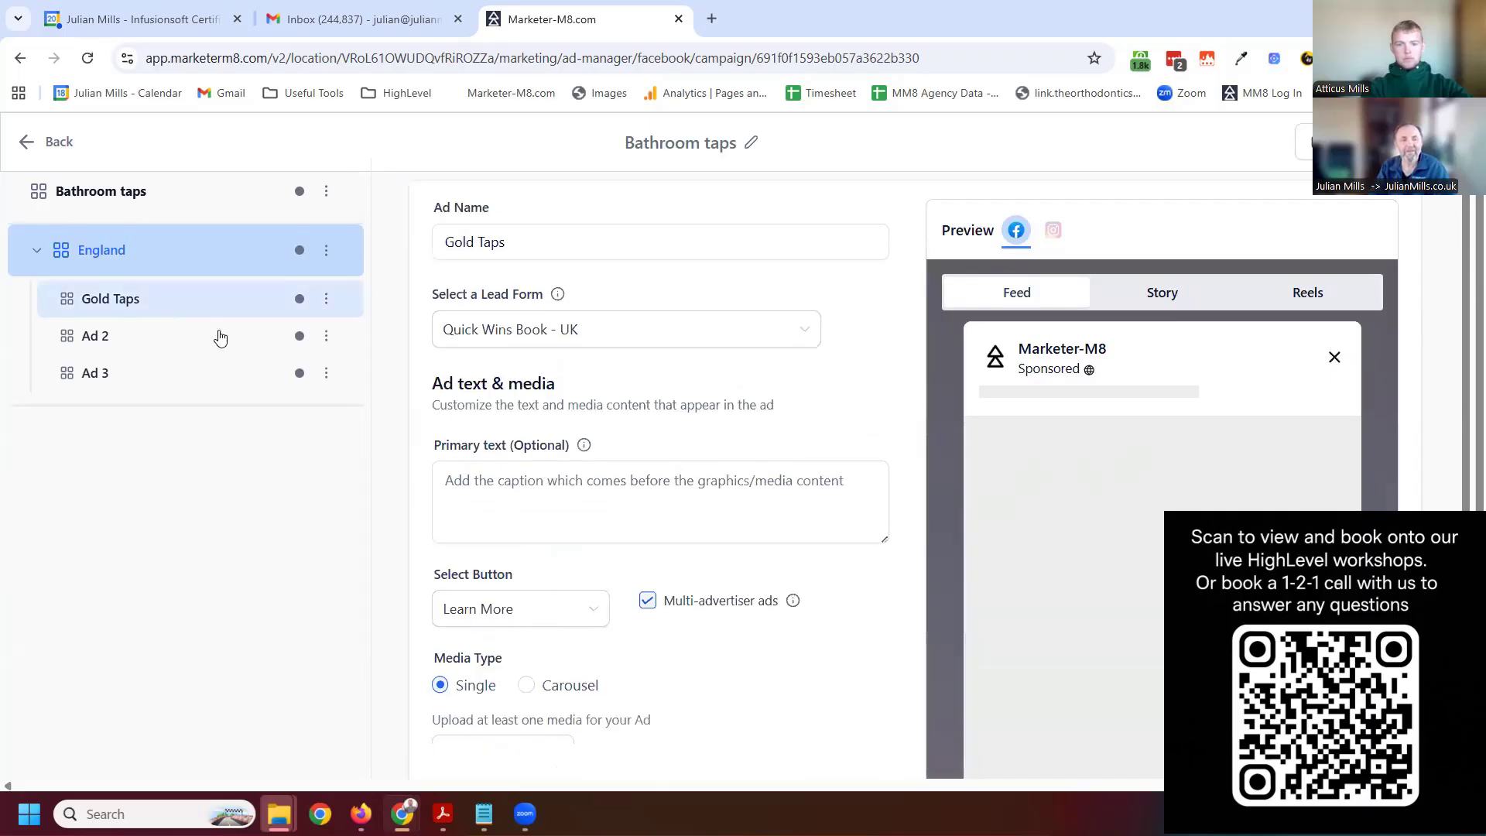
# Duplicate the Gold Taps ad in the England ad set and rename the copy "Chrome Taps"
pyautogui.click(327, 302)
pyautogui.click(328, 232)
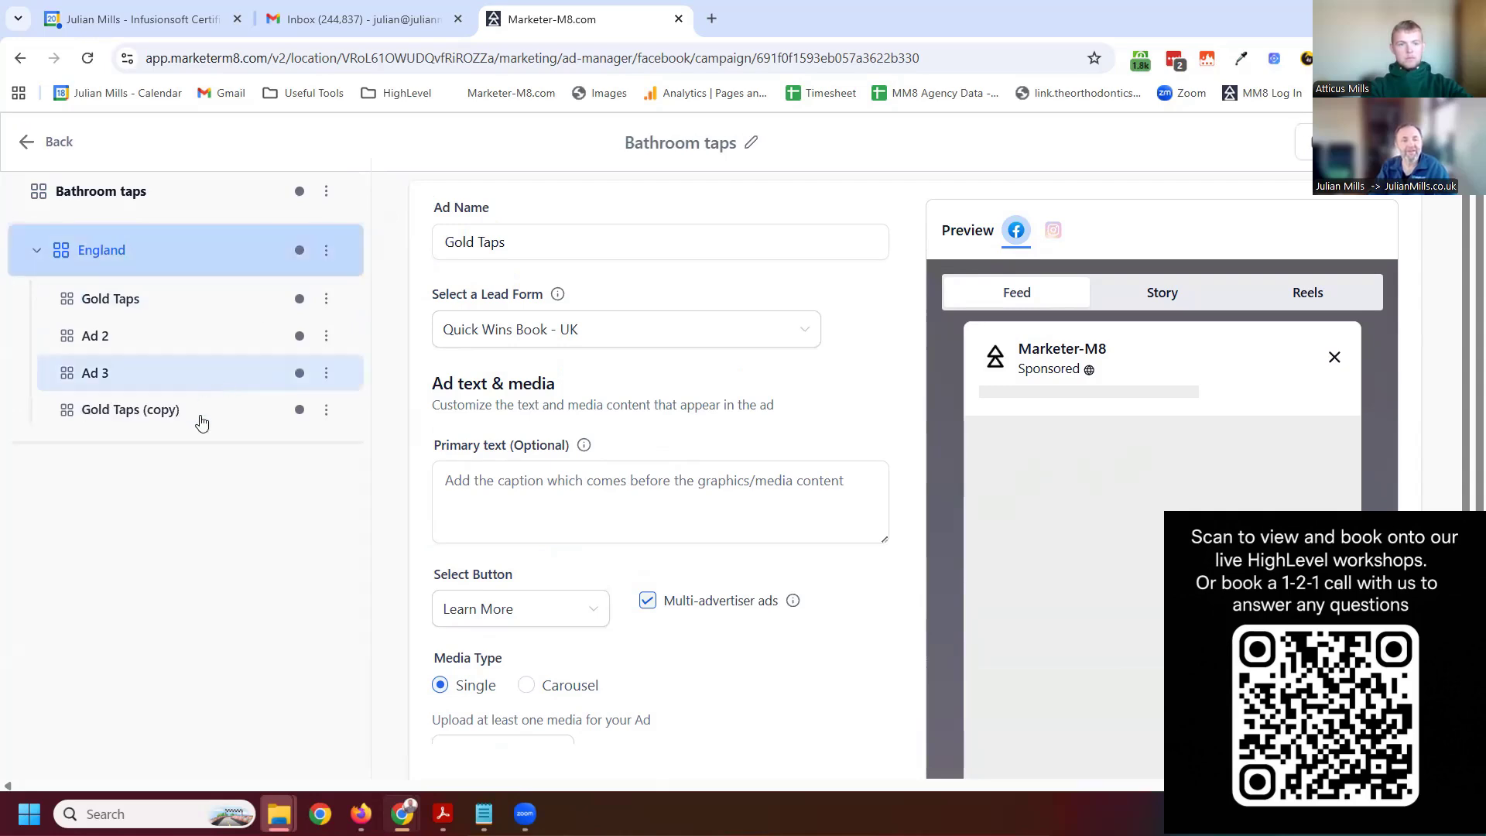
pyautogui.click(196, 411)
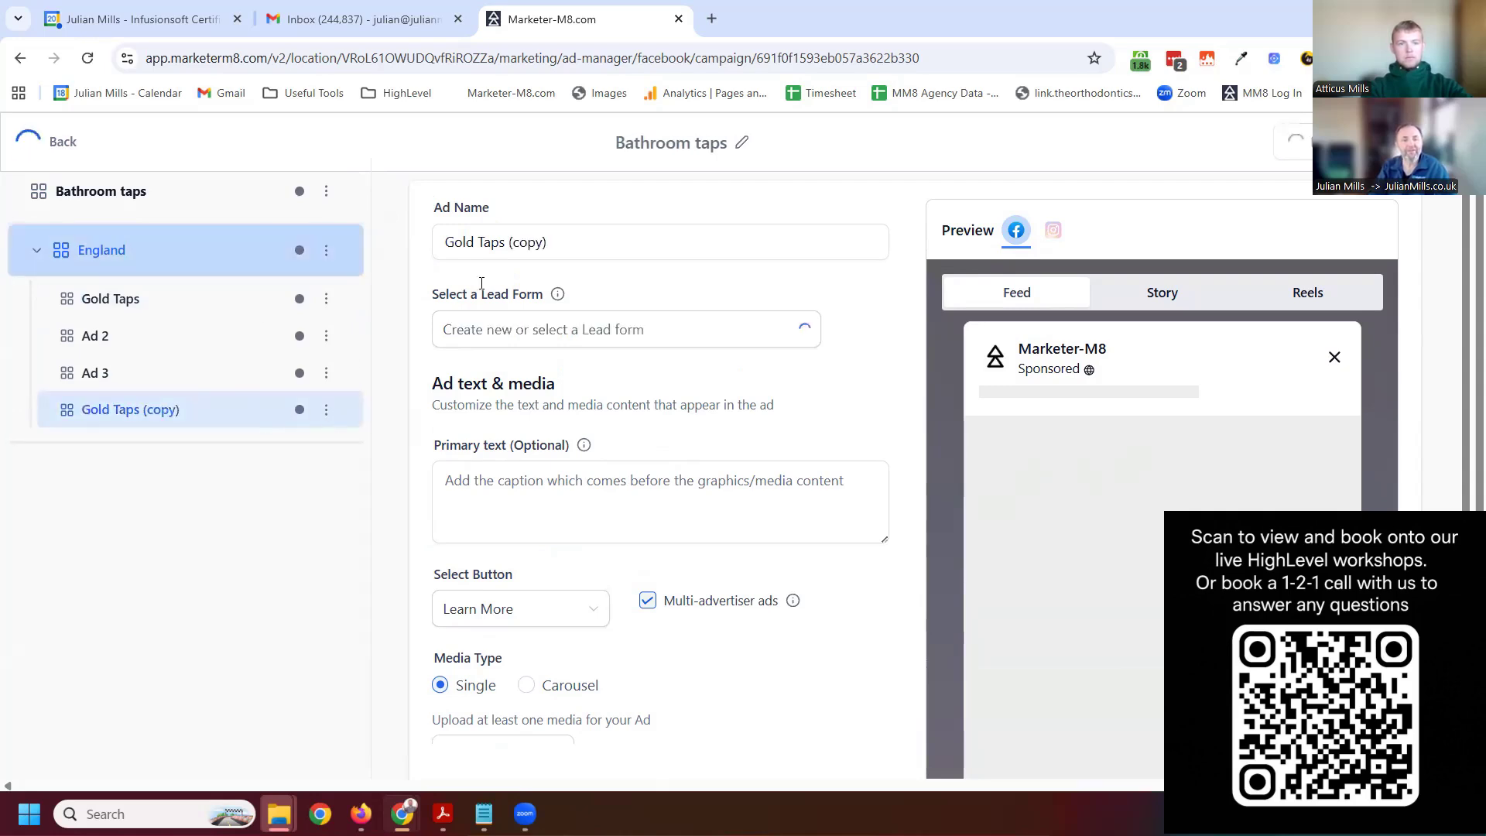
pyautogui.moveTo(550, 243); pyautogui.dragTo(419, 238)
pyautogui.write('Crome Ta')
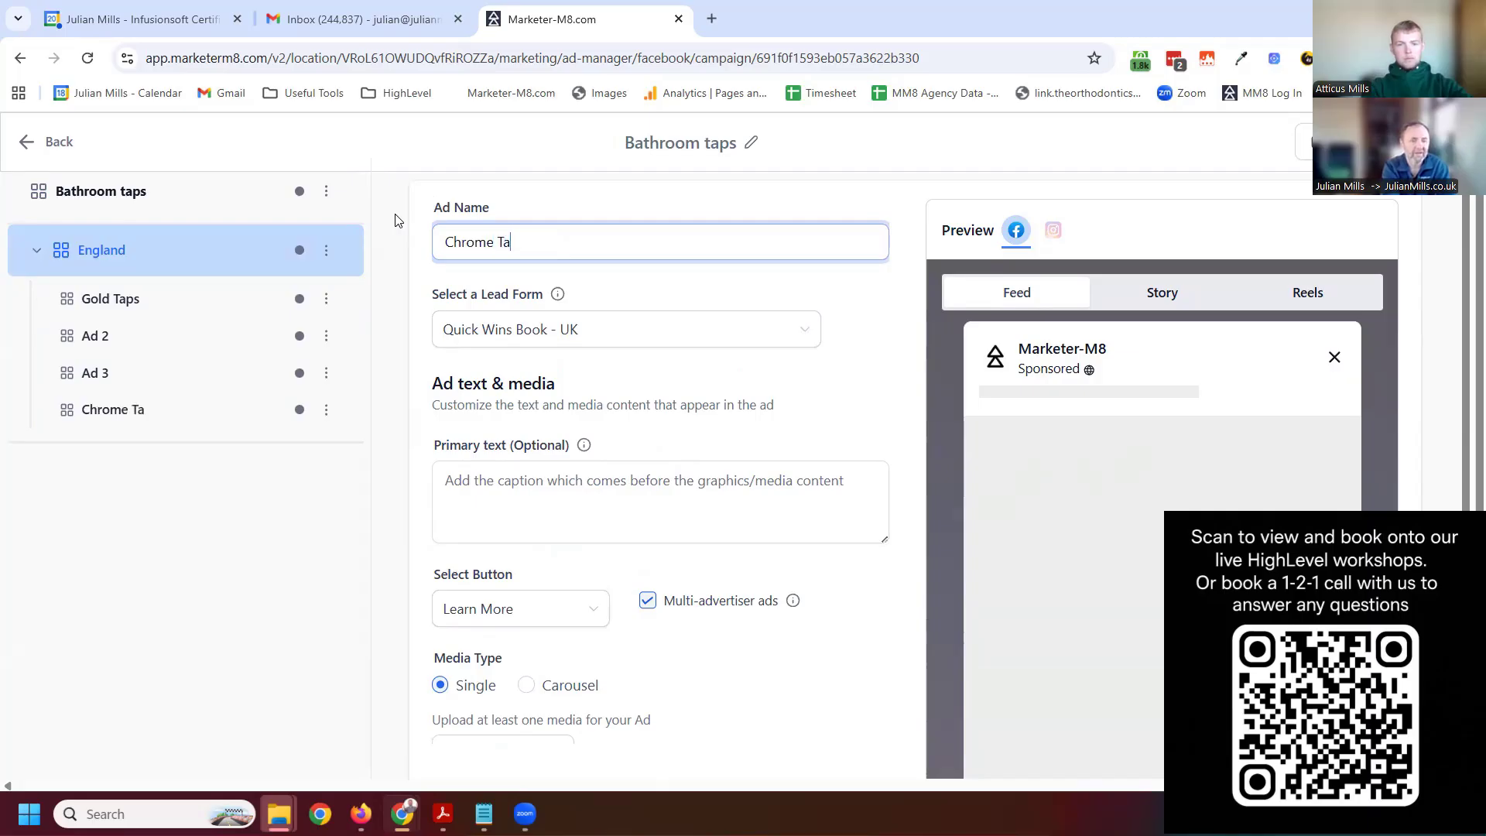
pyautogui.write('s')
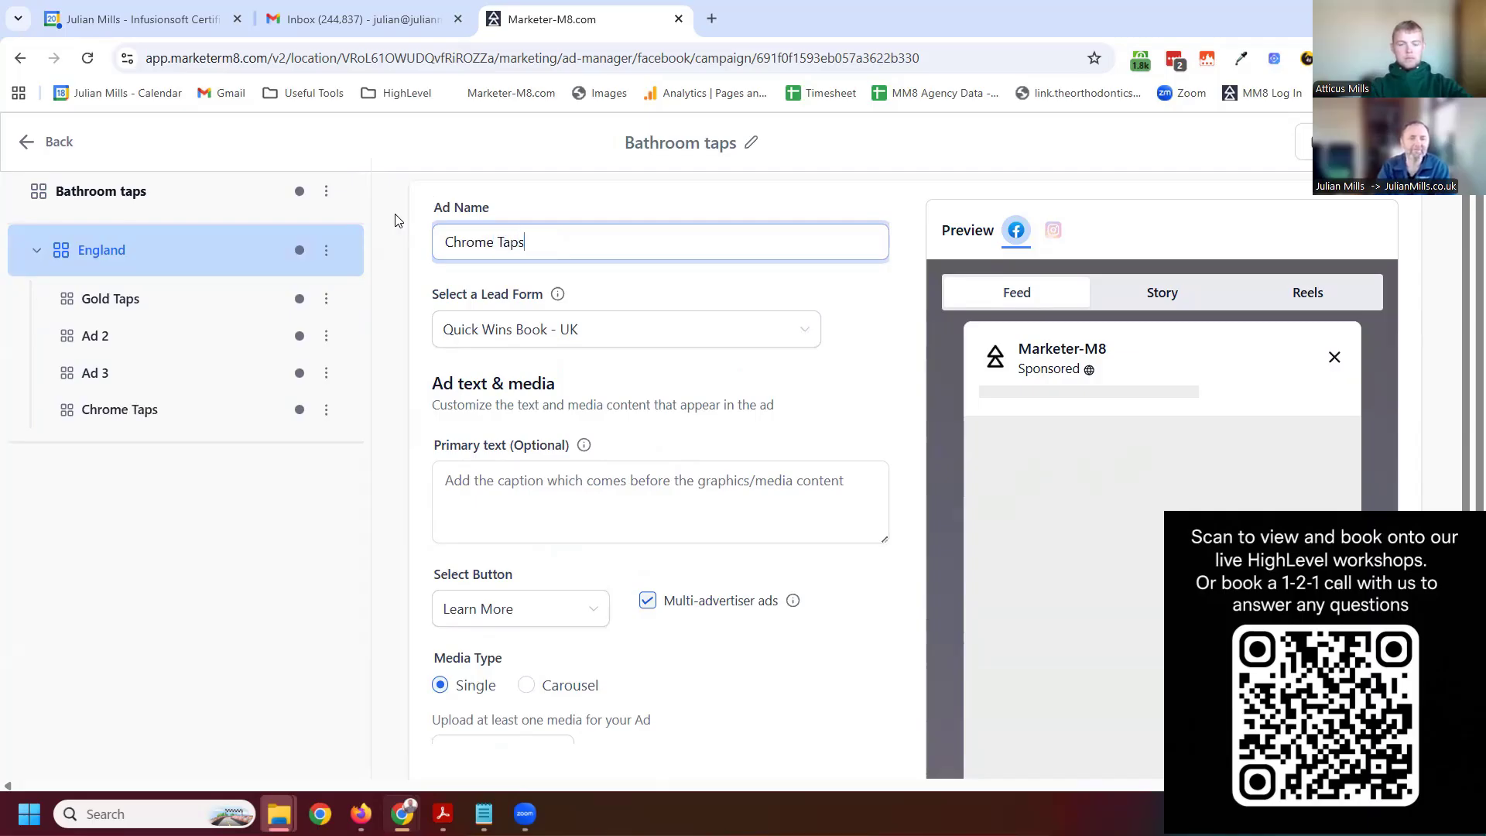
pyautogui.click(138, 511)
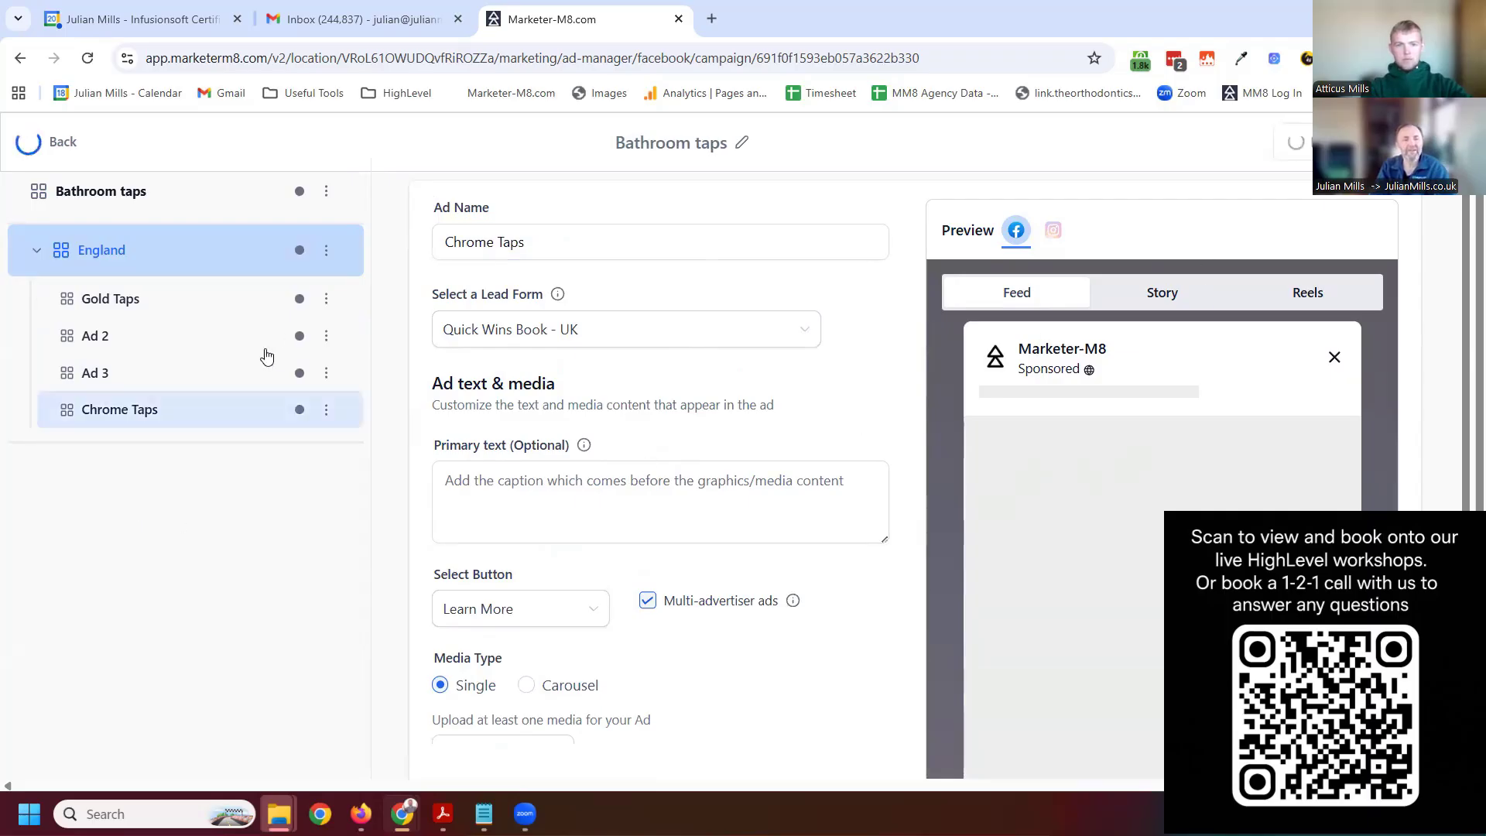
# Delete the Ad 2 ad from the England ad set
pyautogui.click(326, 341)
pyautogui.click(327, 296)
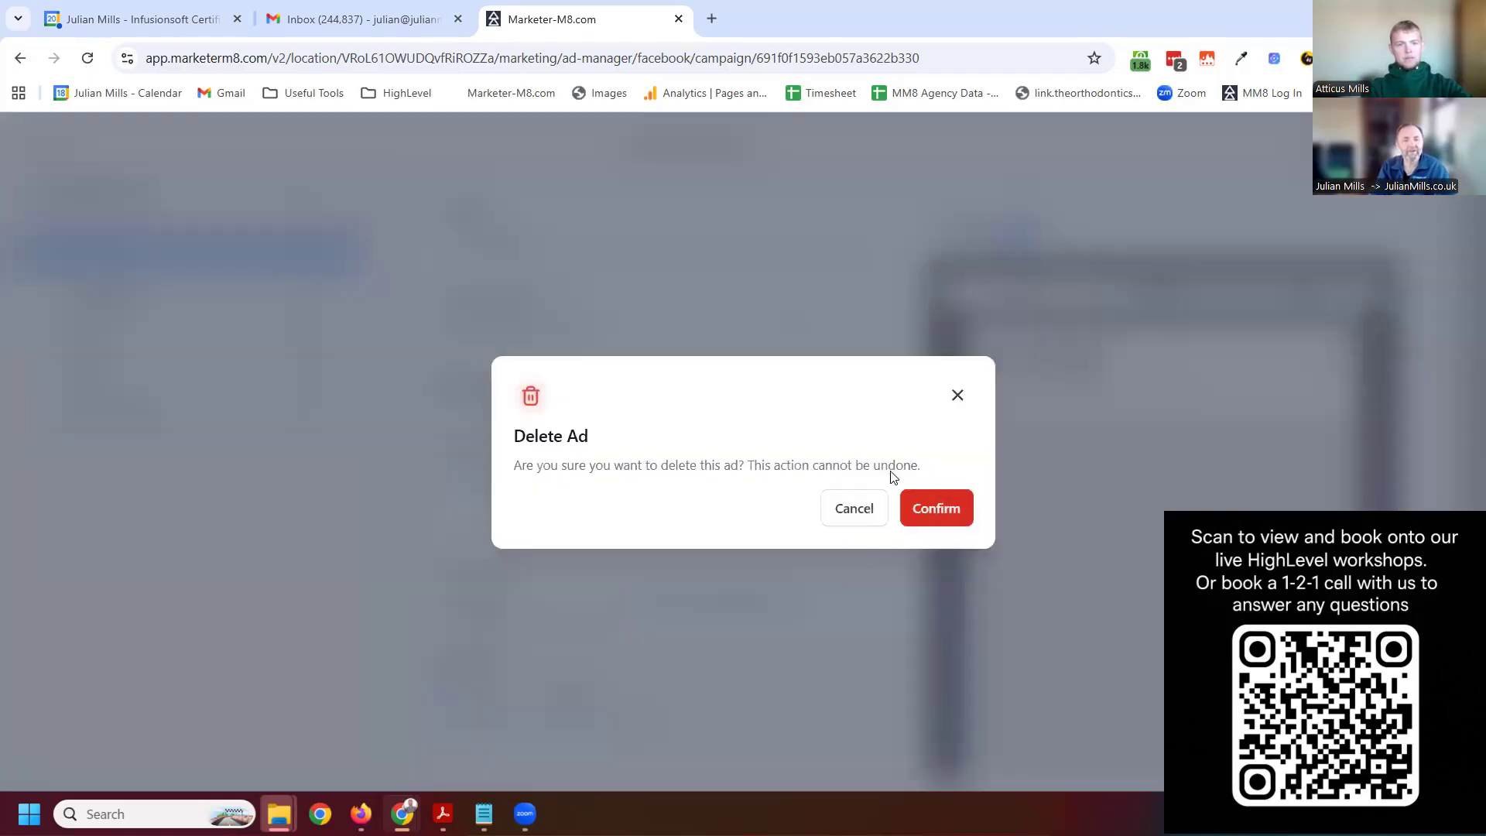
pyautogui.click(937, 508)
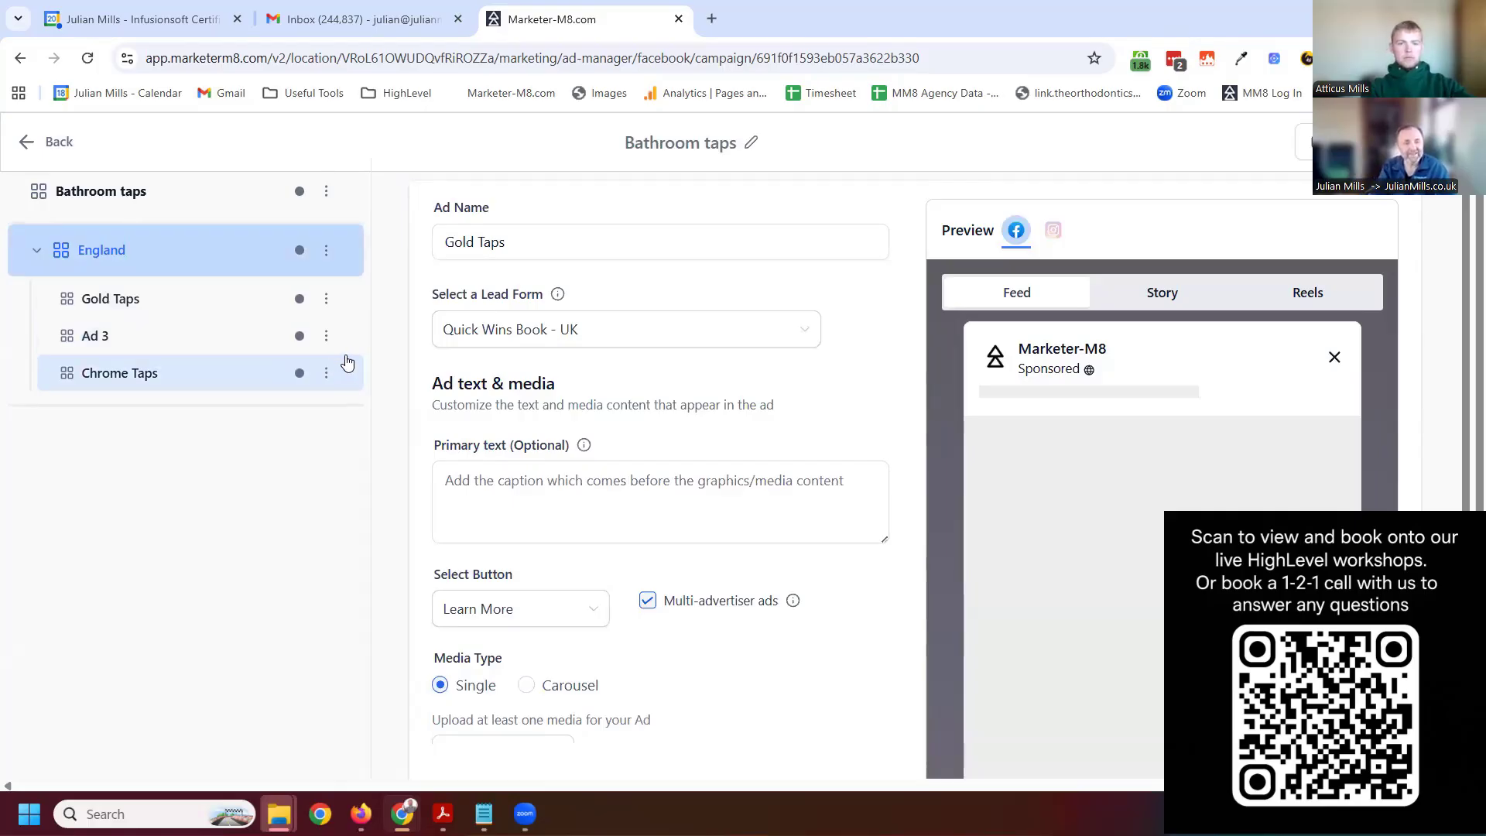
pyautogui.click(327, 336)
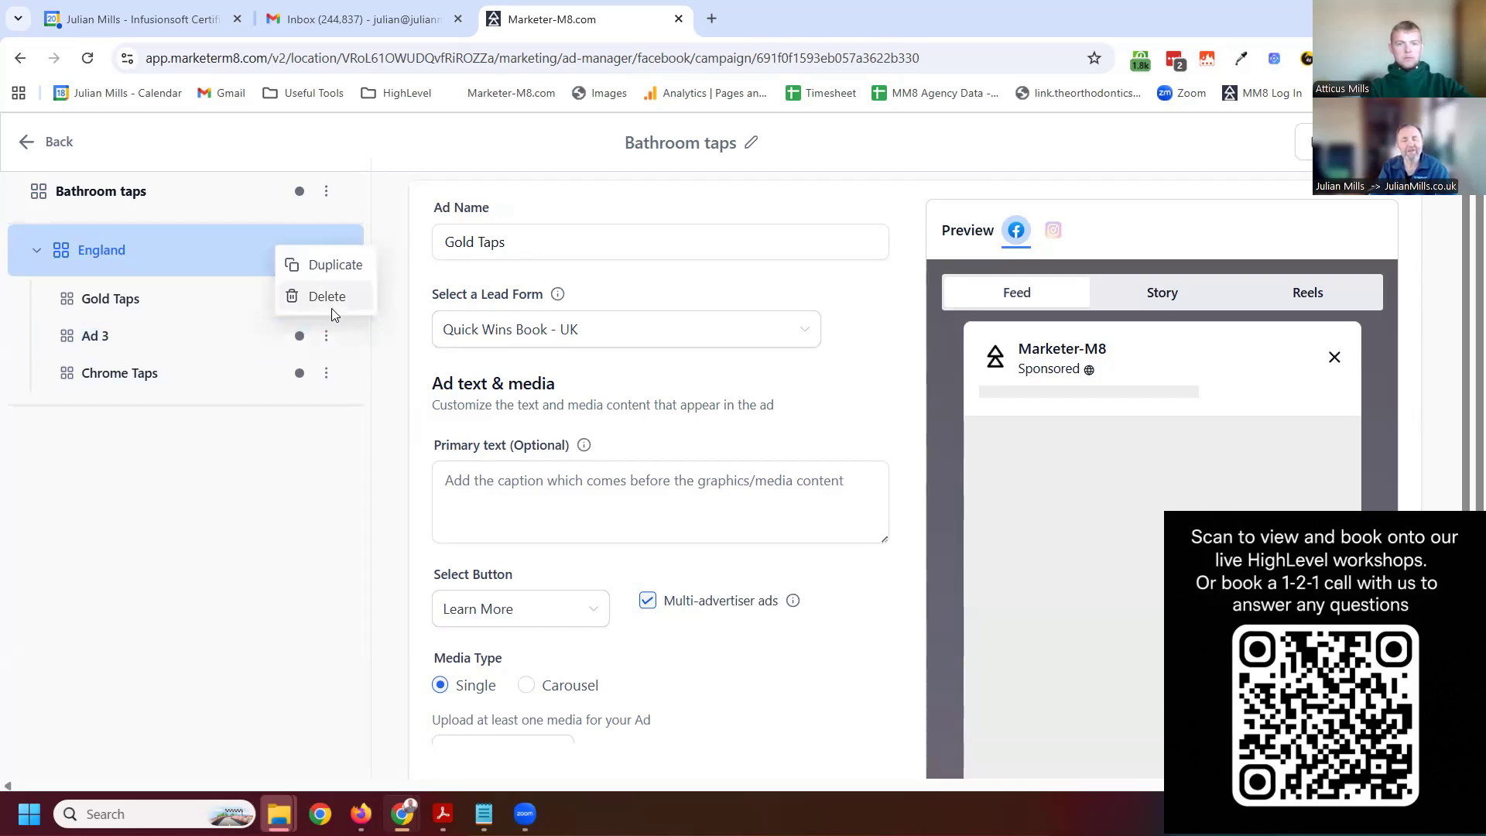
pyautogui.click(335, 307)
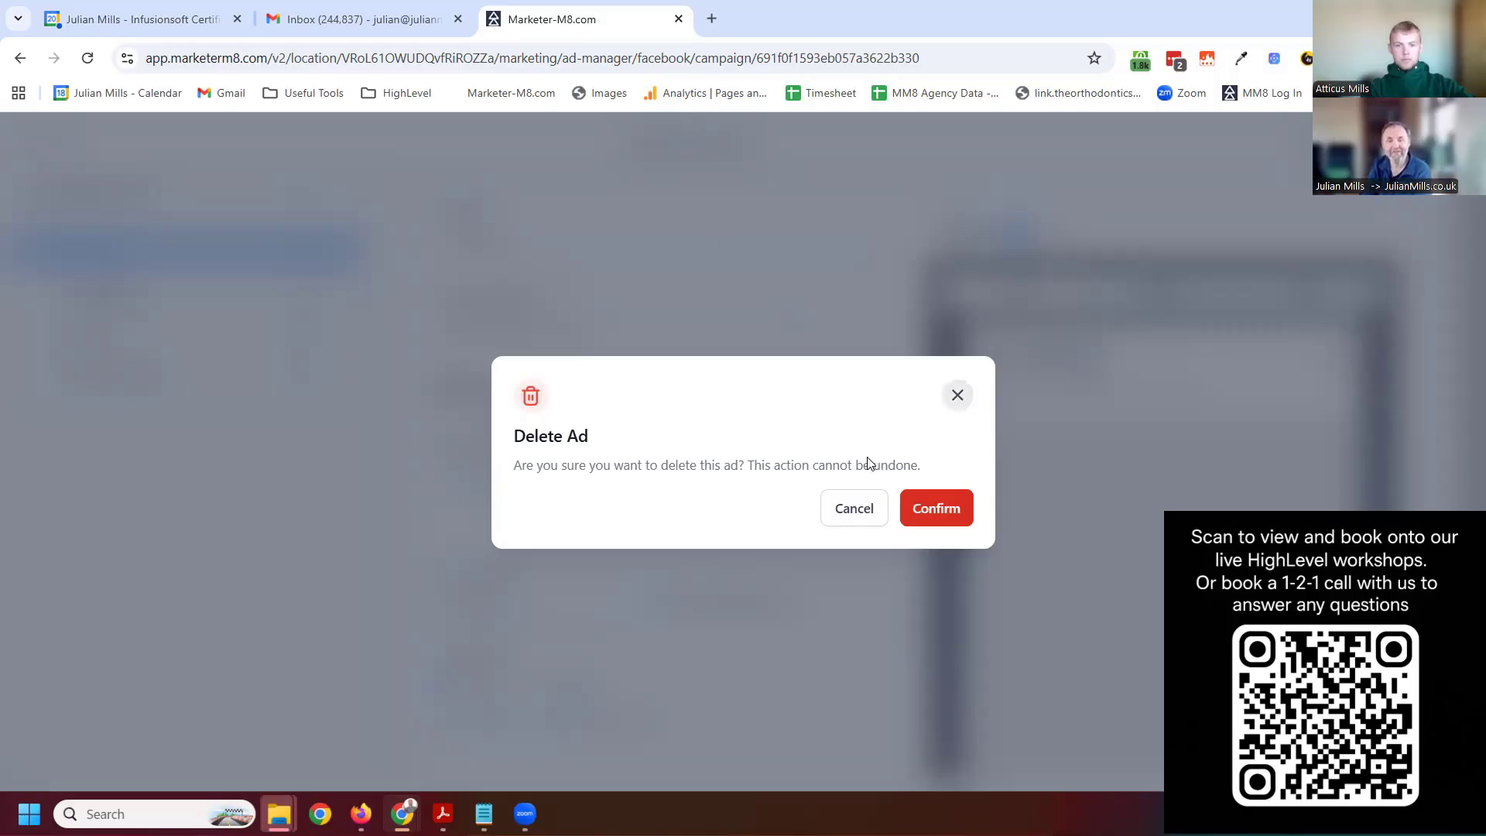
pyautogui.click(854, 507)
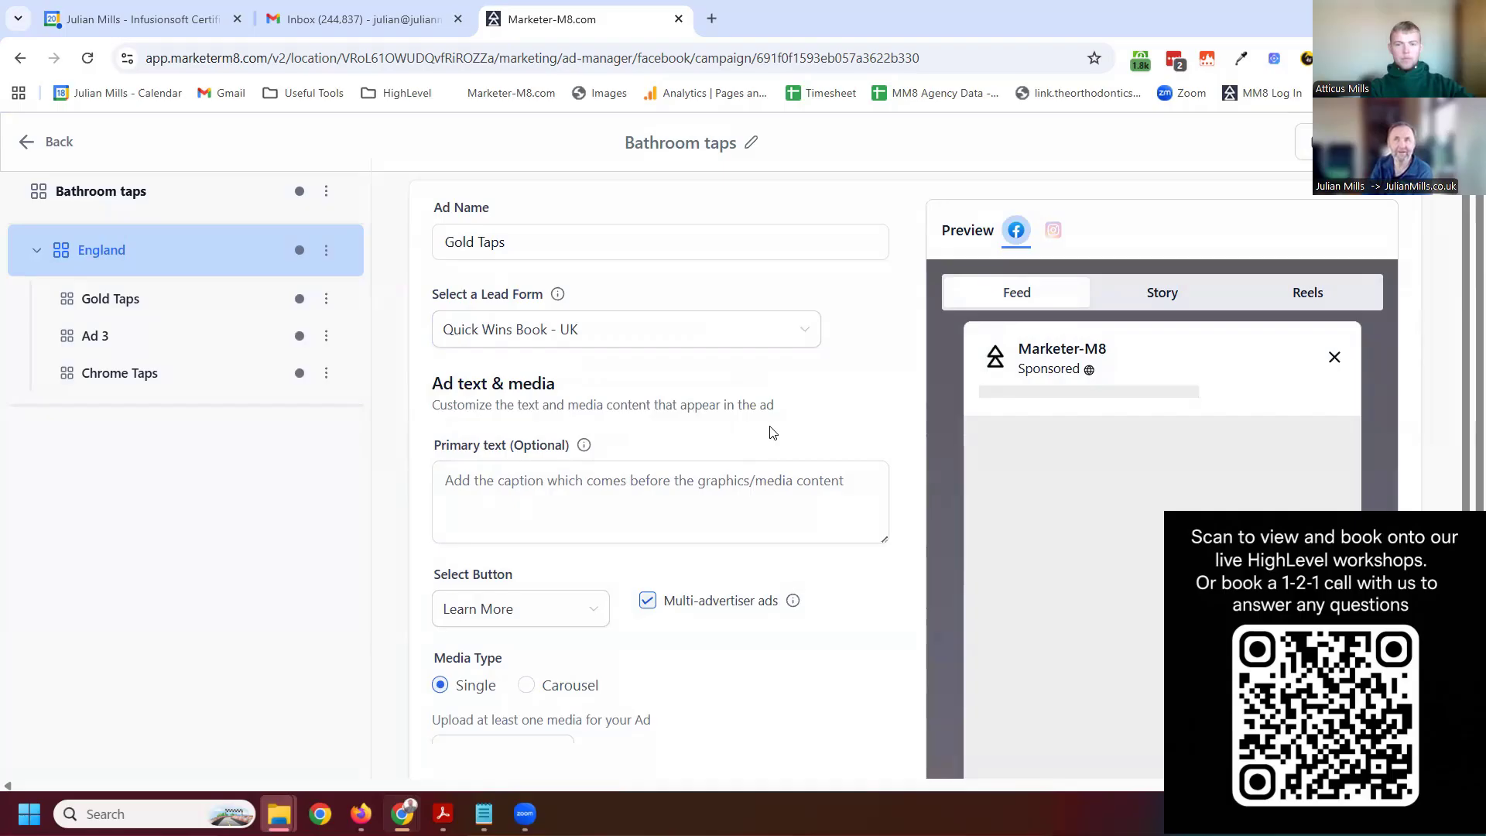
# Open the lead form selection of the Gold Taps ad
pyautogui.scroll(1, 757, 385)
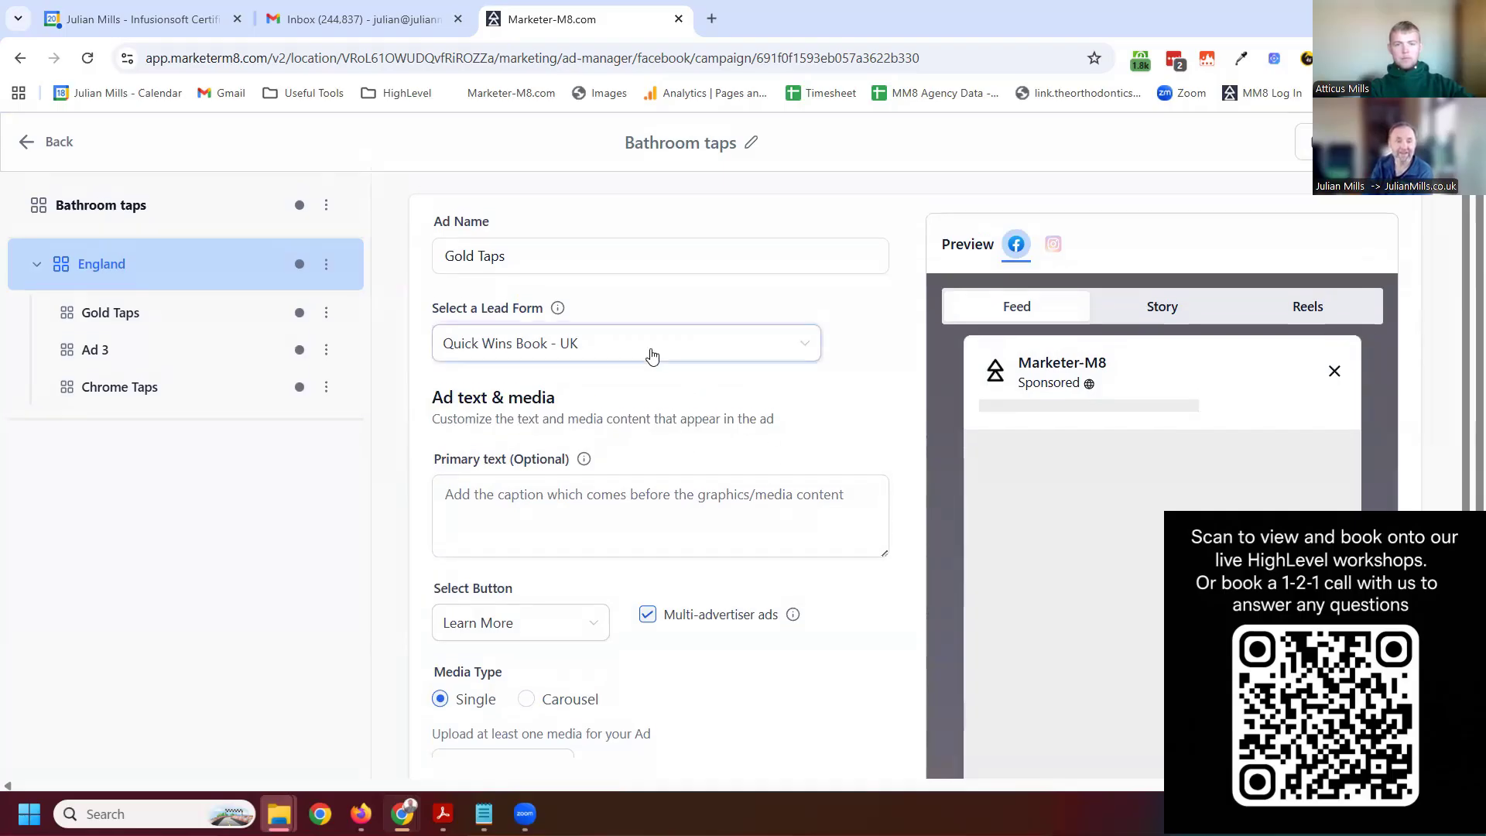
pyautogui.click(538, 350)
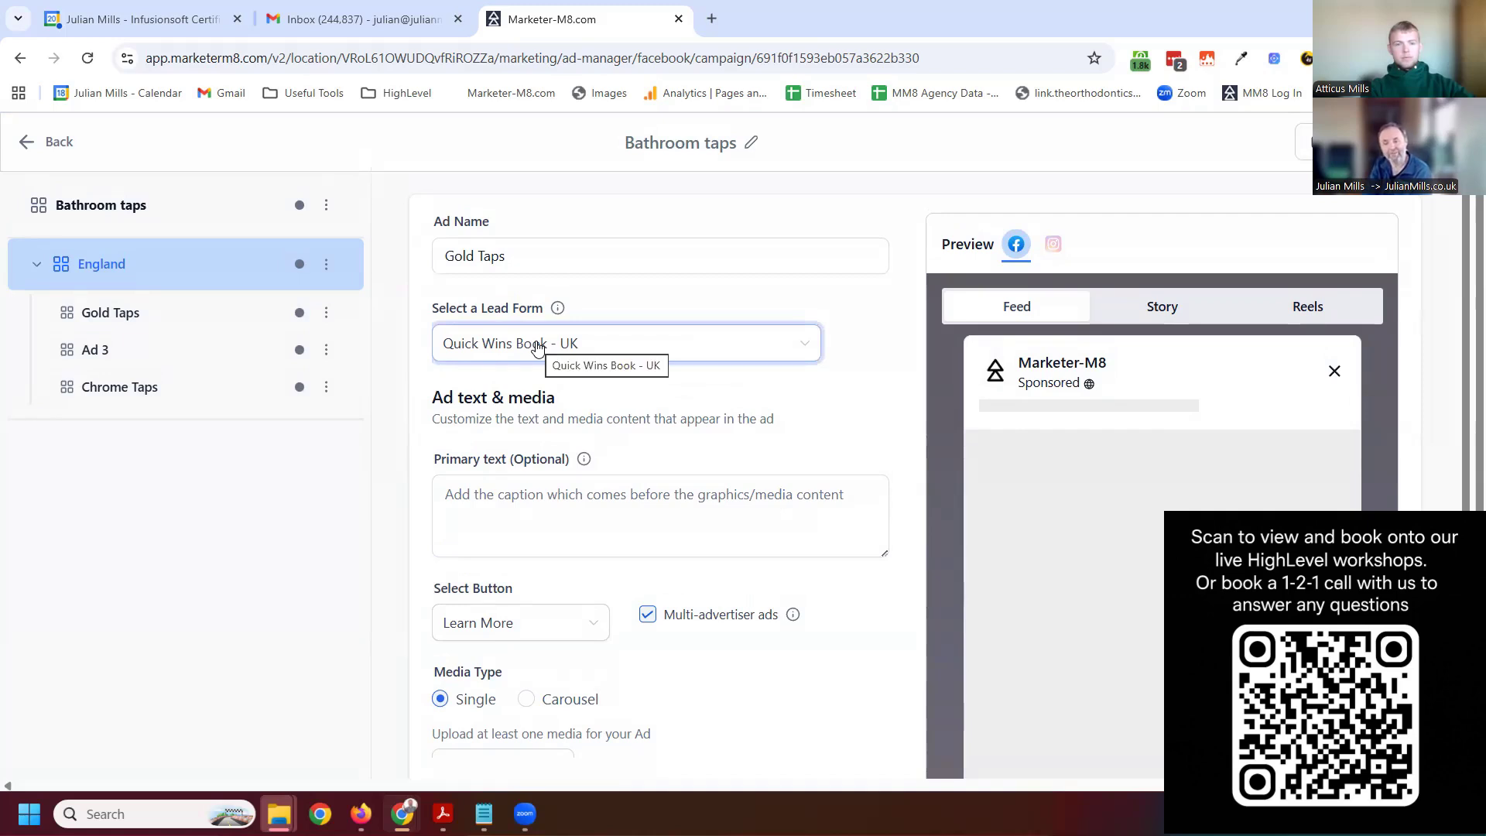